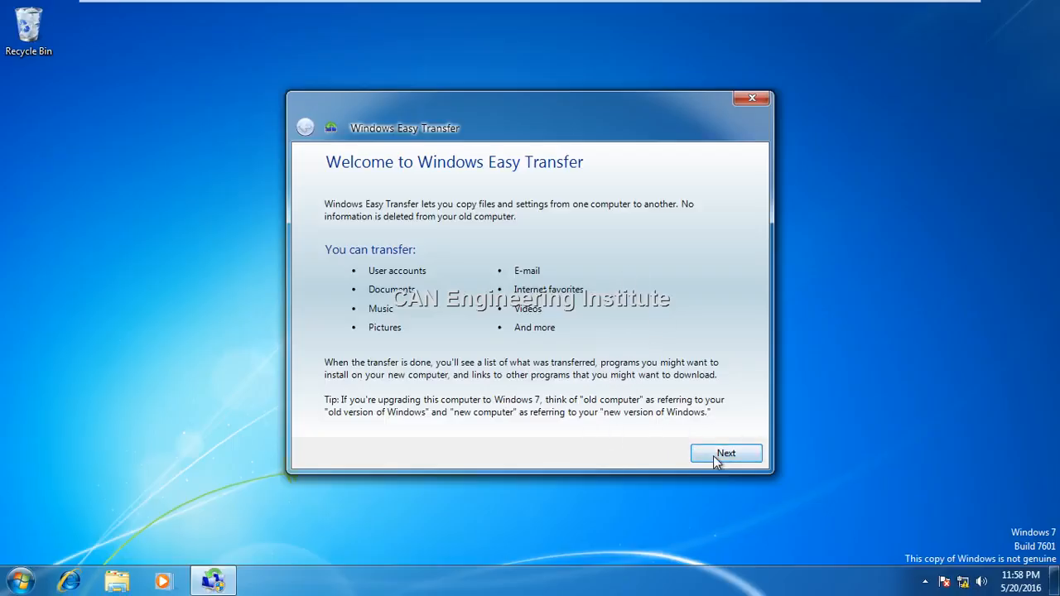
Set up a network transfer with this as the new computer, installing Easy Transfer on the old one through an external disk or shared folder
left_click(714, 456)
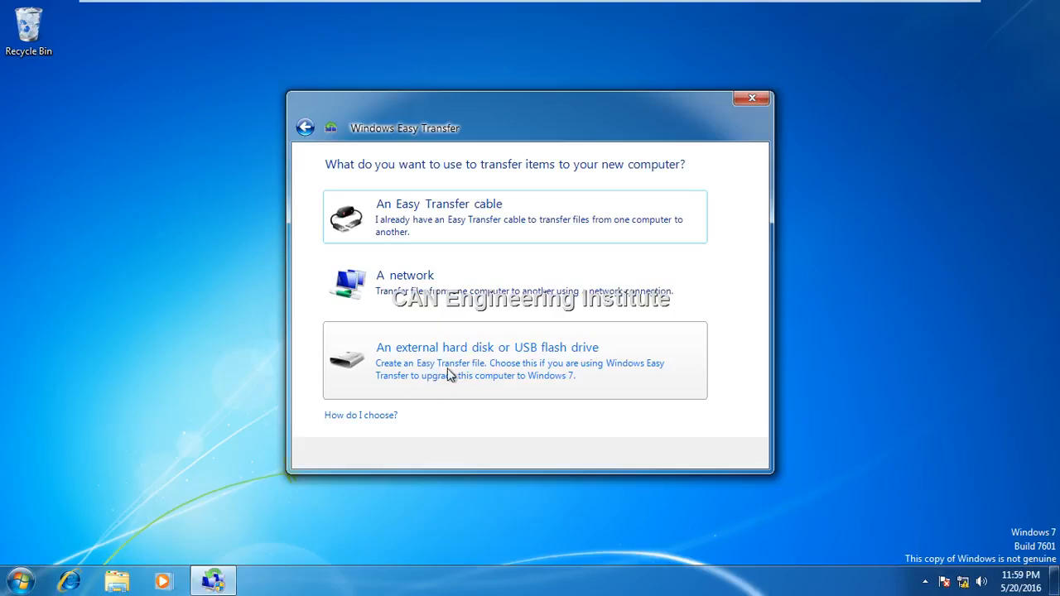
left_click(414, 281)
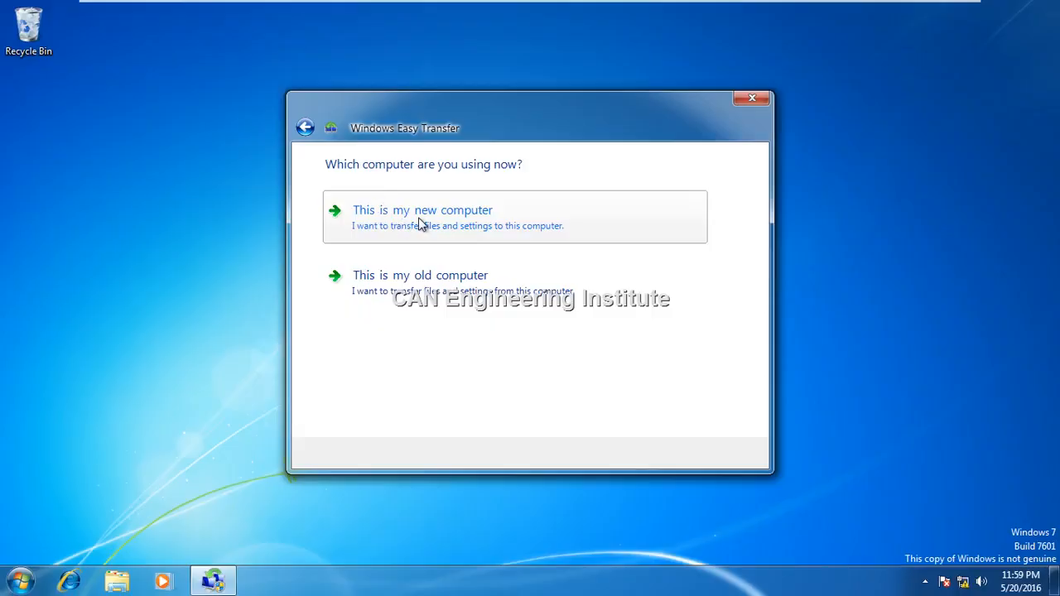
left_click(419, 225)
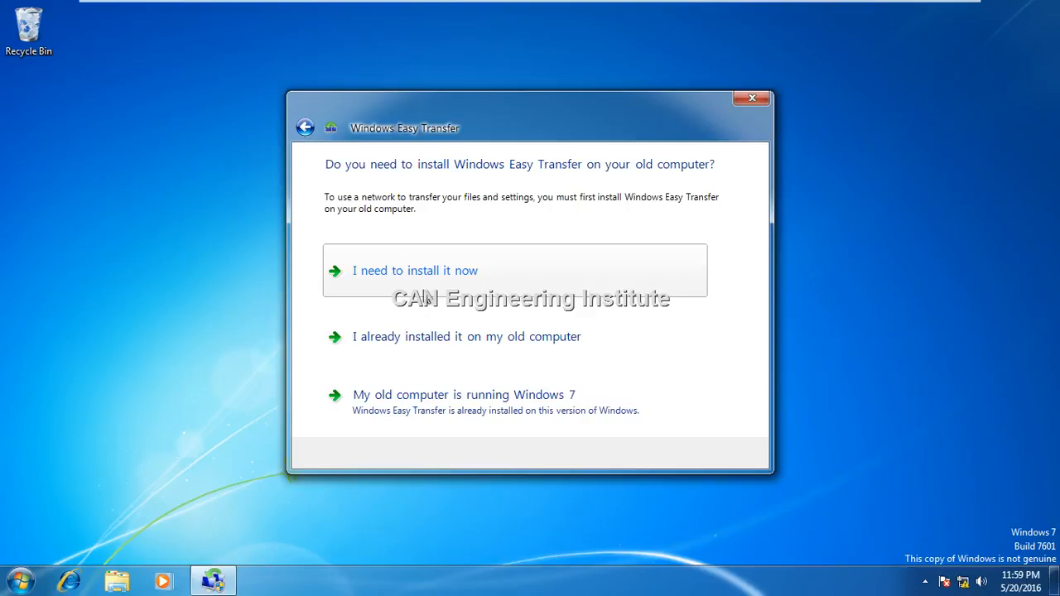
left_click(419, 273)
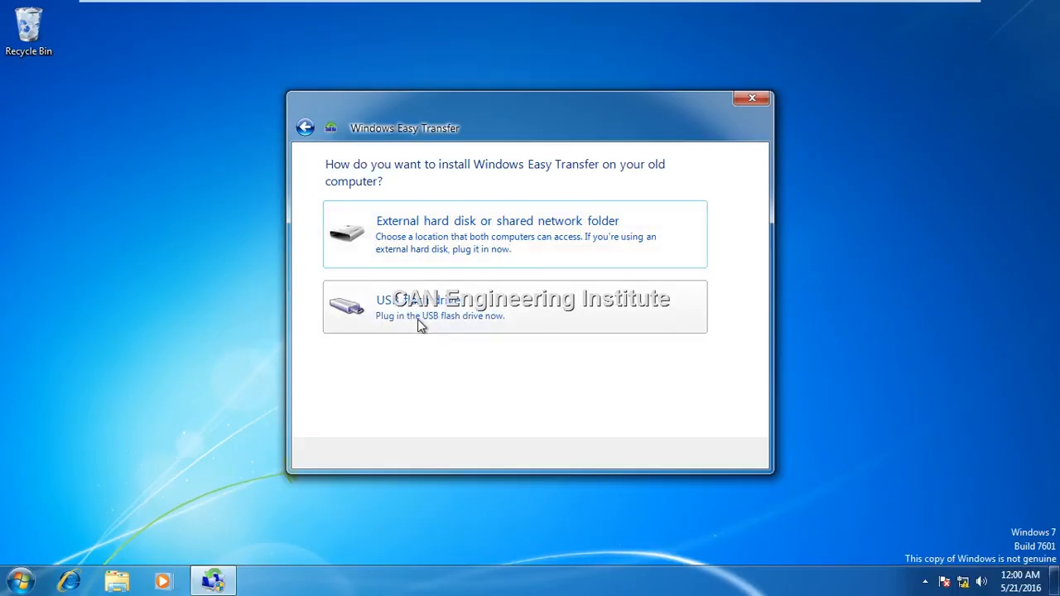
left_click(455, 233)
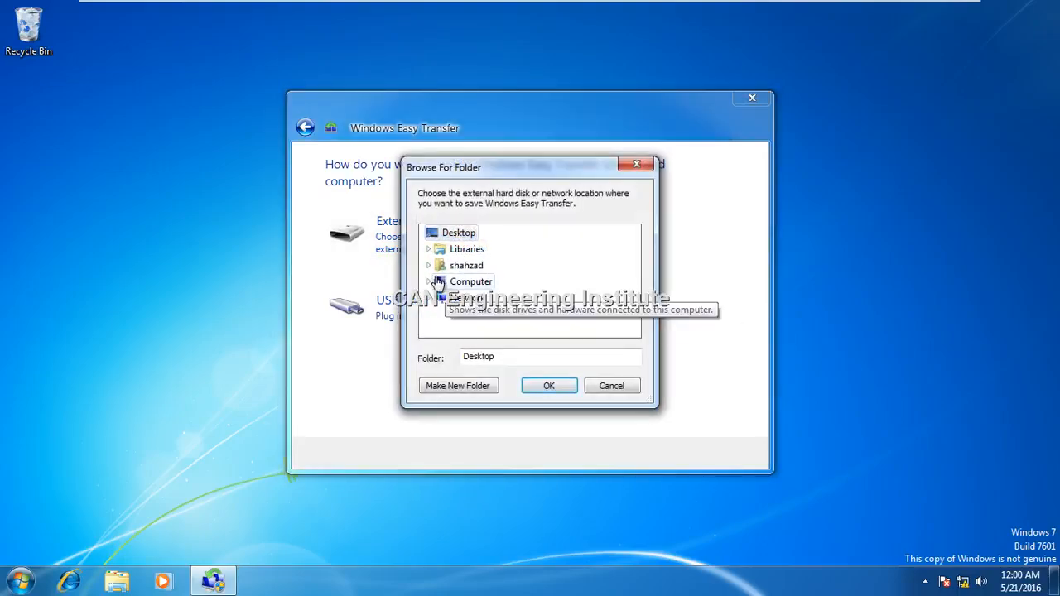
Create a folder named "window e" on Local Disk (C:) for saving Windows Easy Transfer
left_click(428, 281)
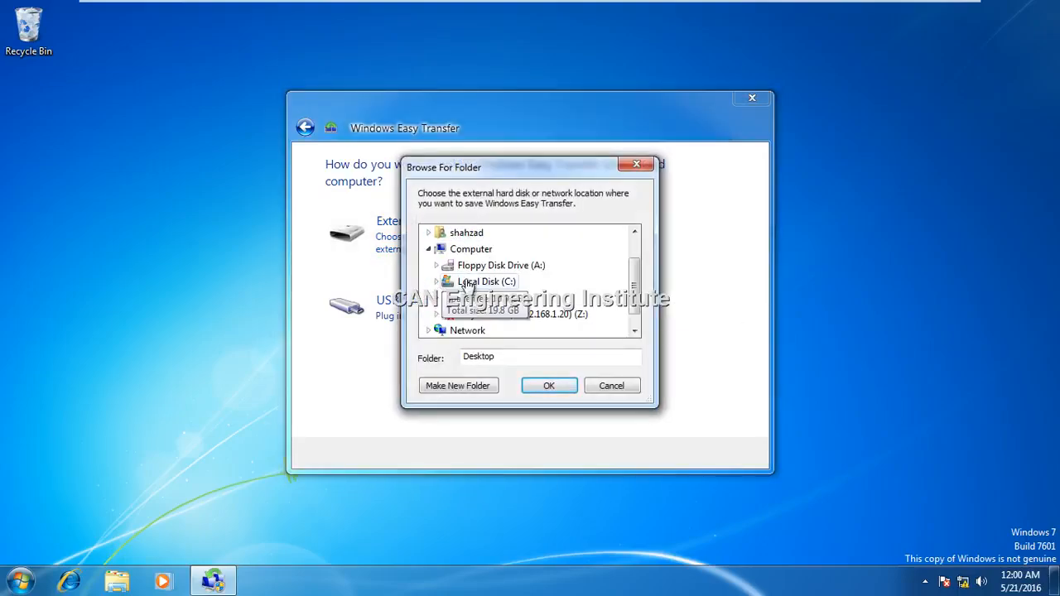
double_click(468, 284)
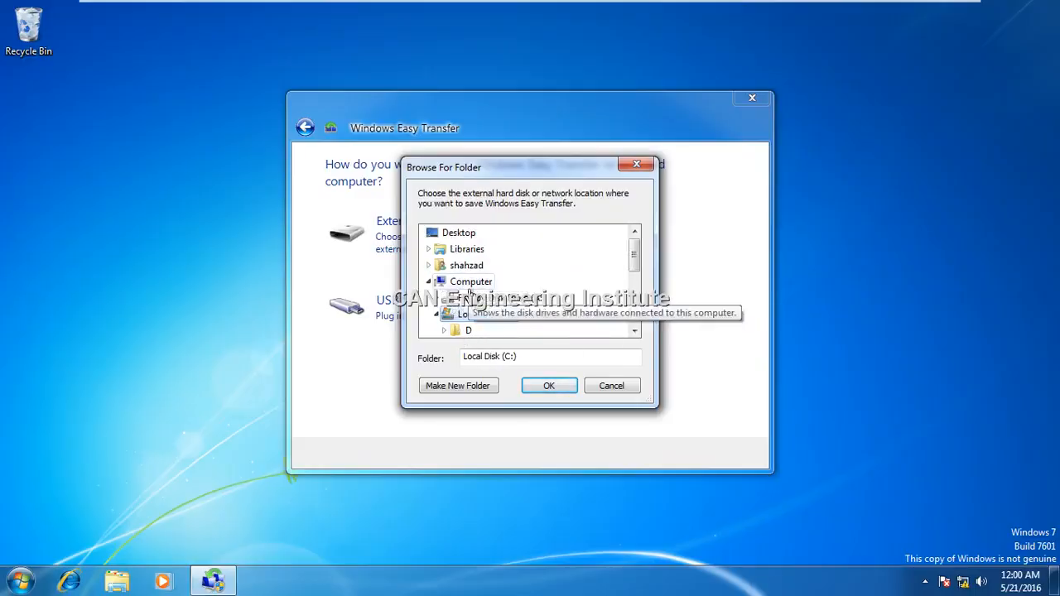
left_click(461, 388)
key("BackSpace")
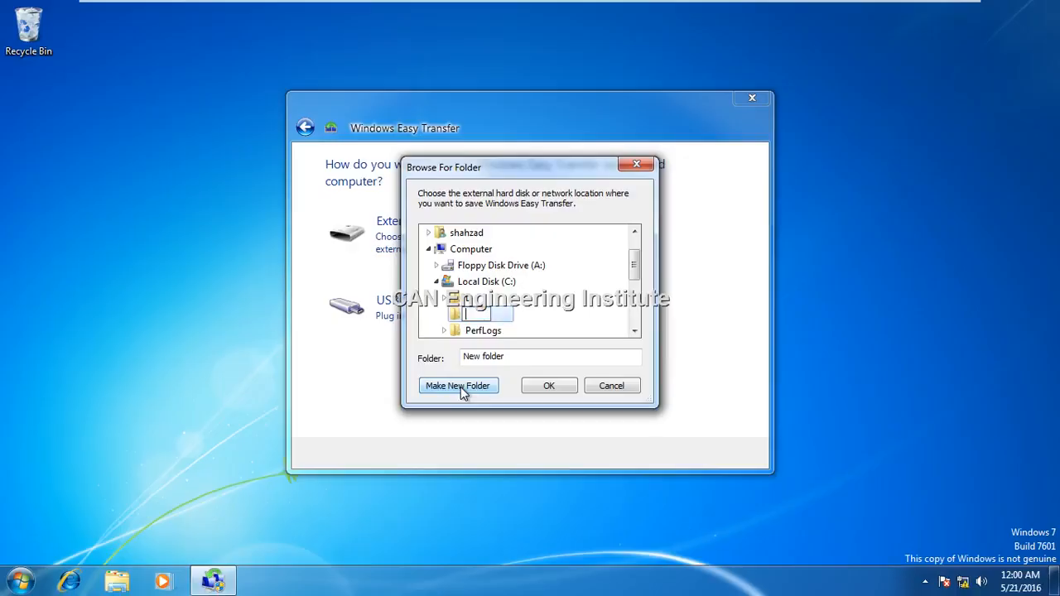
type("e")
type("indow e")
Save Windows Easy Transfer in the "window e" folder and close the transfer wizard
left_click(460, 390)
key("BackSpace")
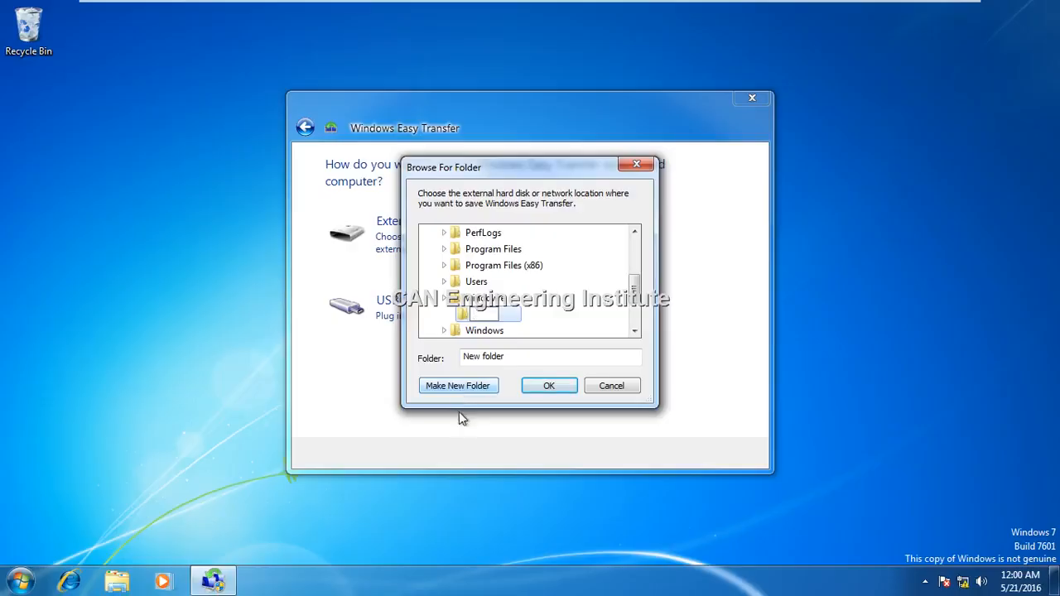
left_click(502, 298)
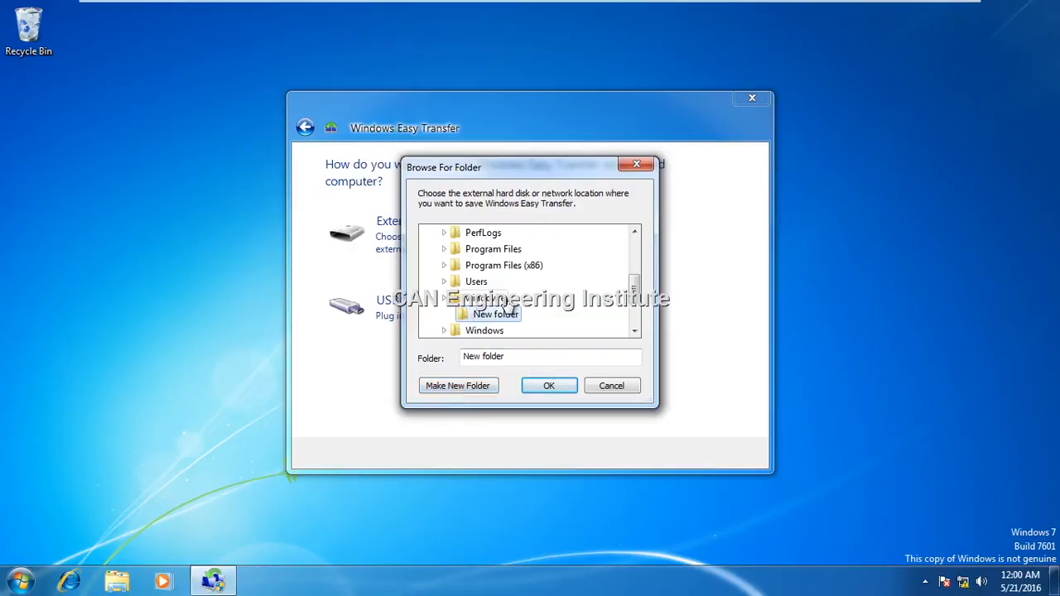
left_click(502, 299)
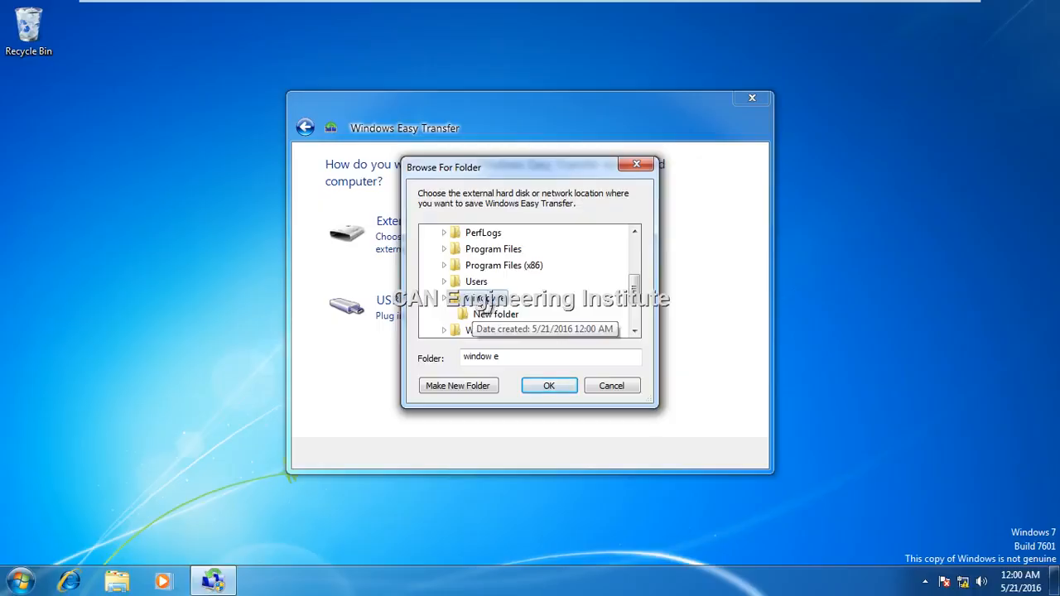
left_click(544, 385)
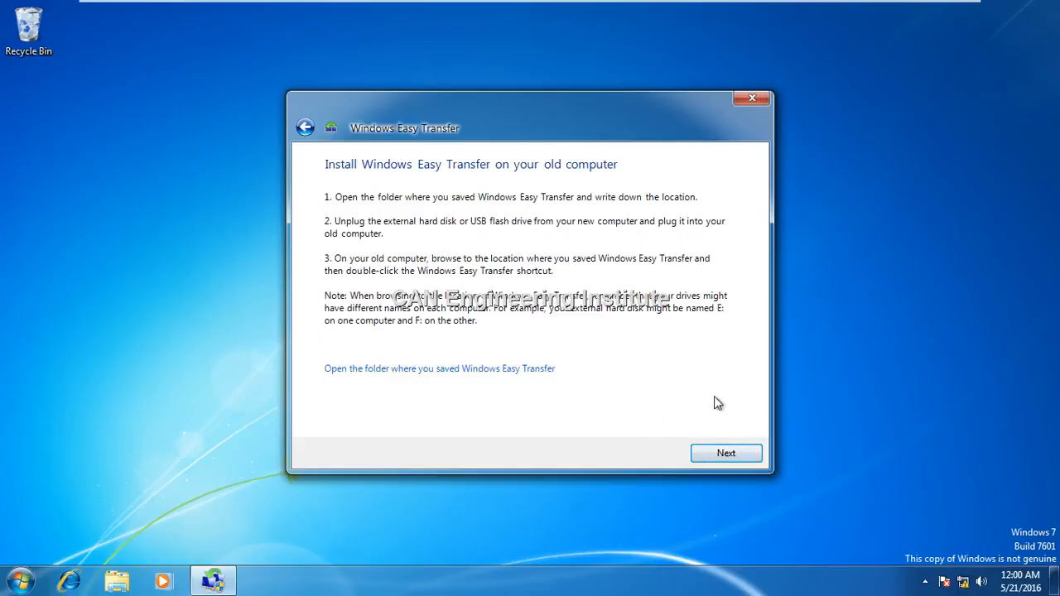
left_click(754, 97)
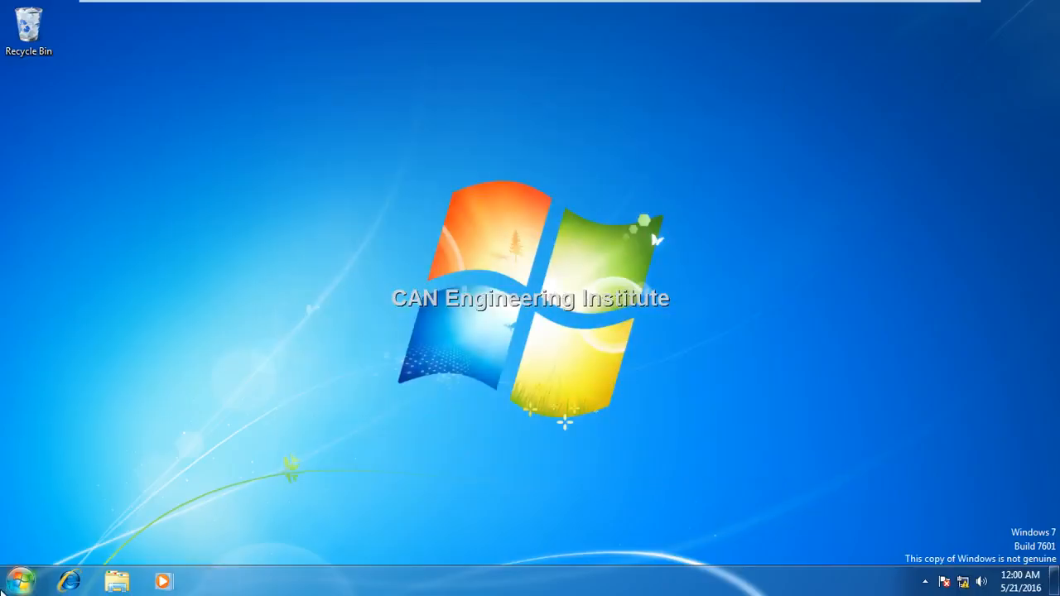
Check the Easy Transfer files saved in the "window e" folder on Local Disk (C:) and return to the drive's root
left_click(20, 581)
left_click(236, 372)
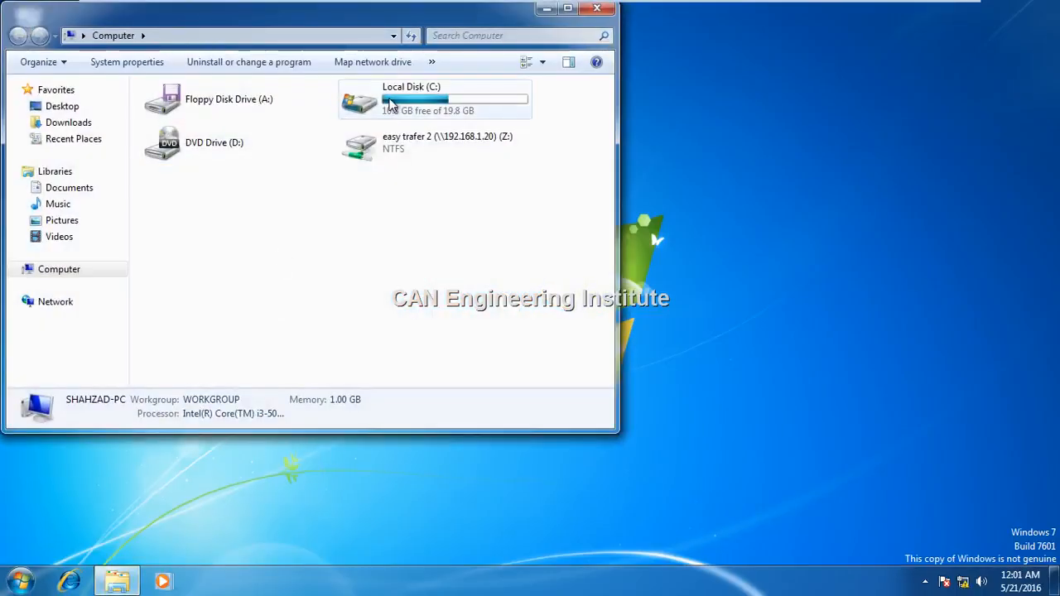
double_click(392, 104)
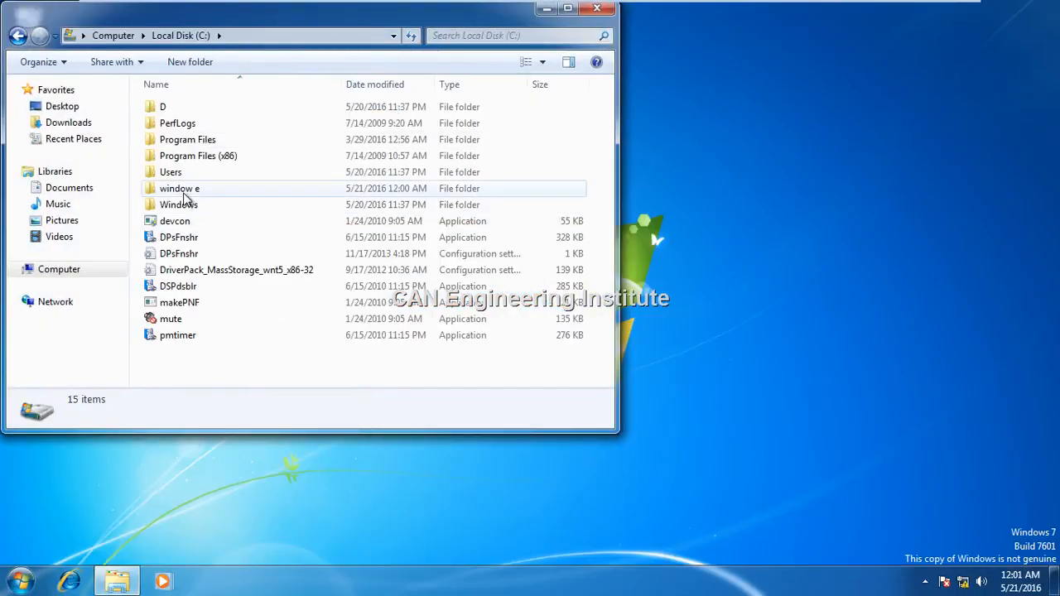
left_click(186, 197)
double_click(186, 197)
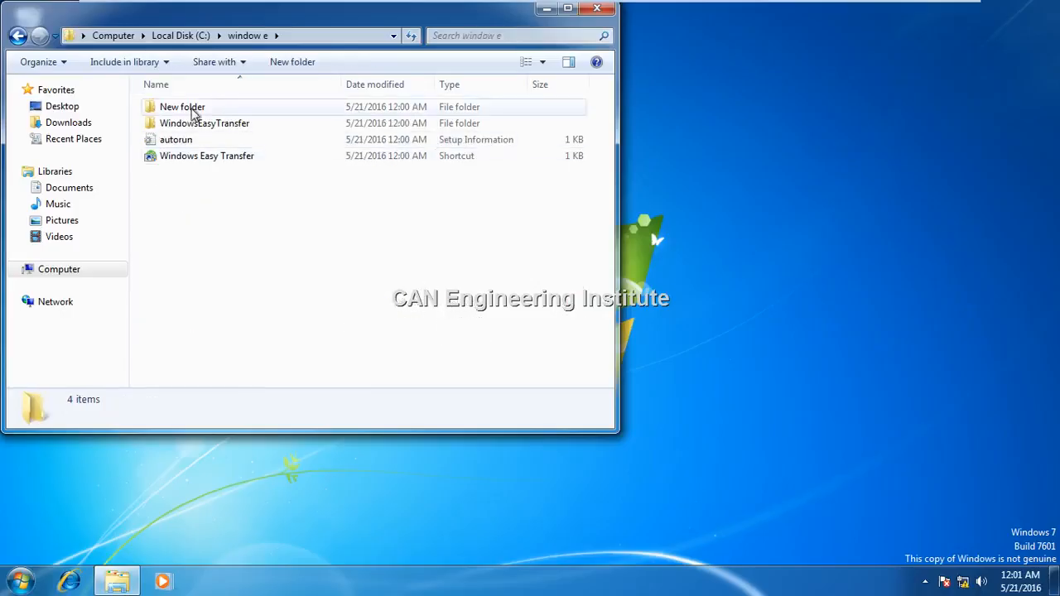
left_click(18, 36)
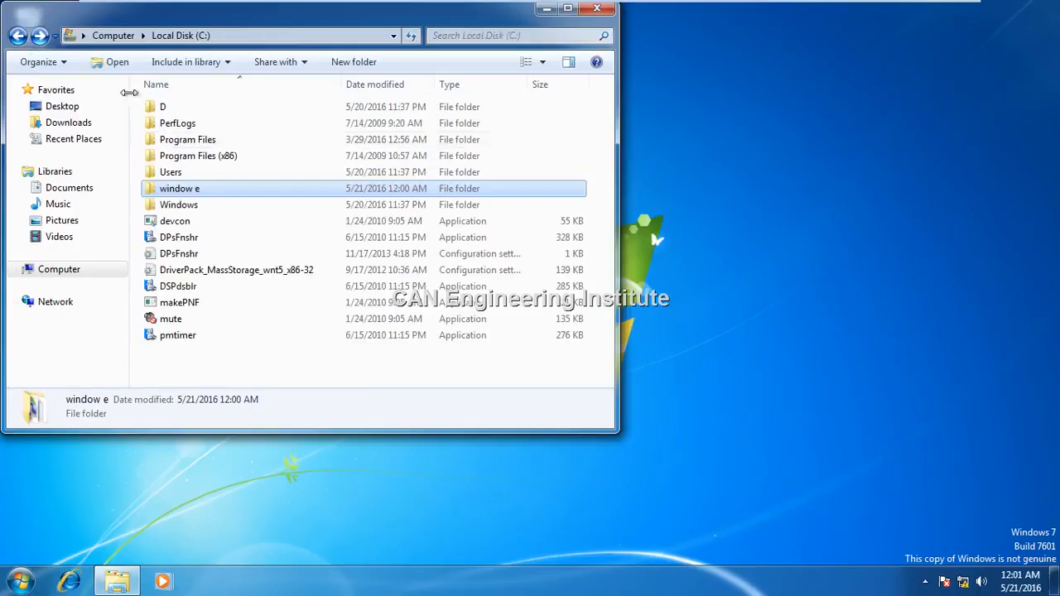
Enable sharing of the "window e" folder in its advanced sharing settings
right_click(168, 193)
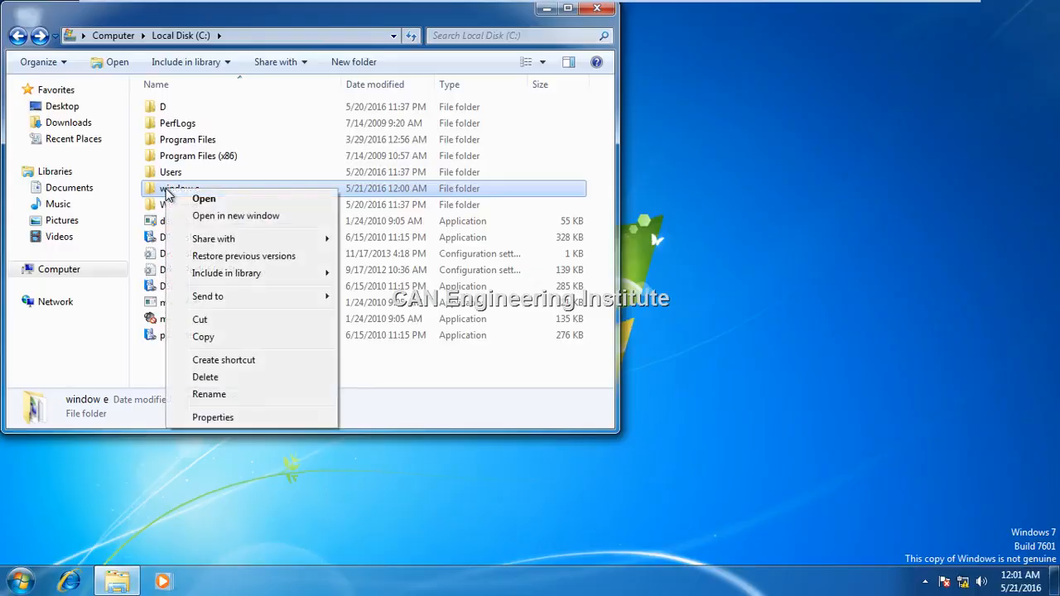
left_click(217, 418)
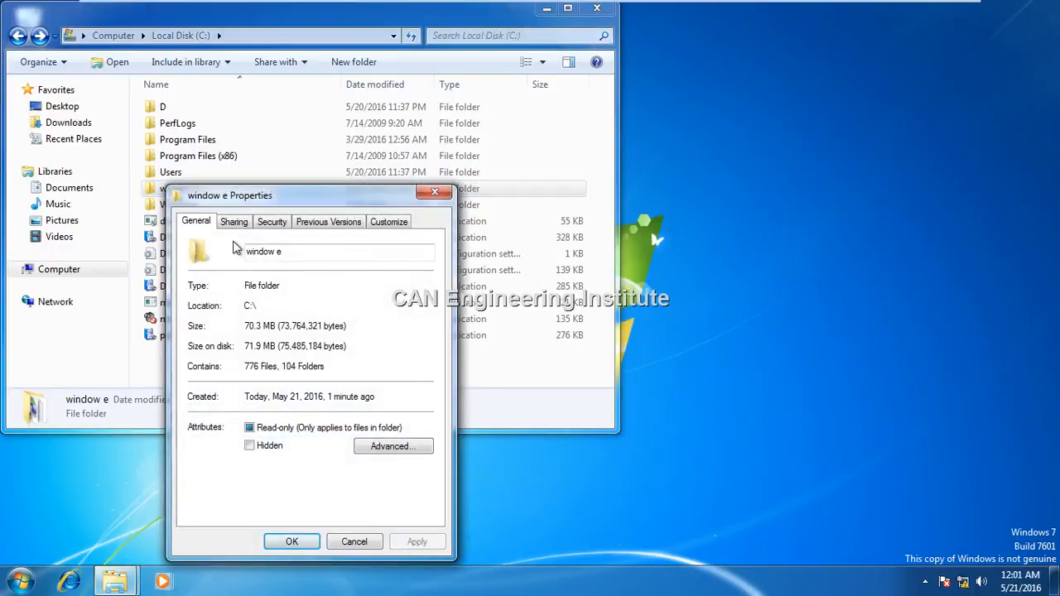
left_click(235, 222)
left_click(262, 407)
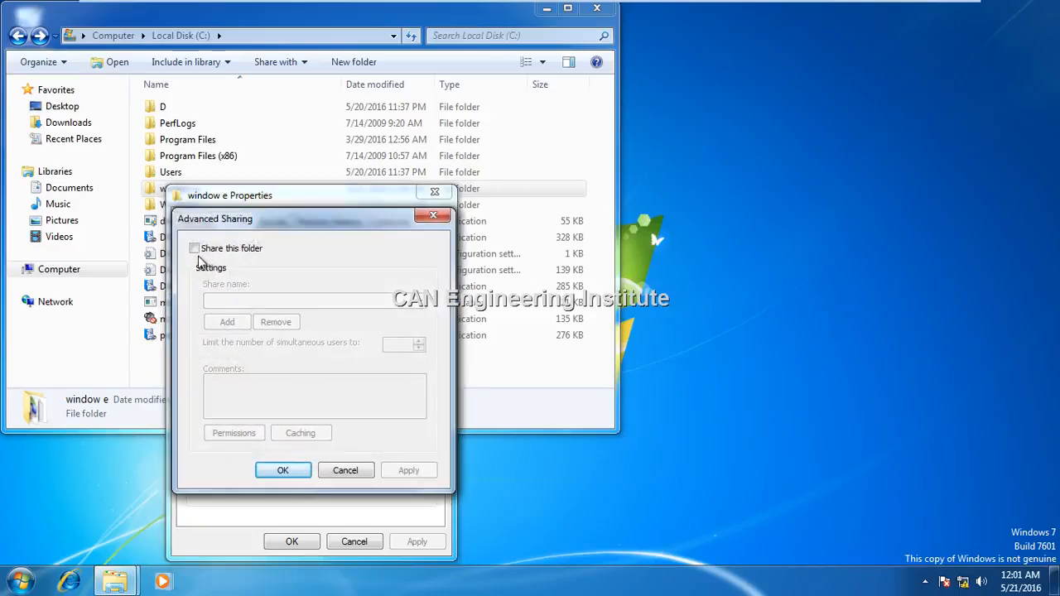
left_click(194, 248)
Allow Everyone Full Control over the "window e" share and close the folder's properties
left_click(242, 439)
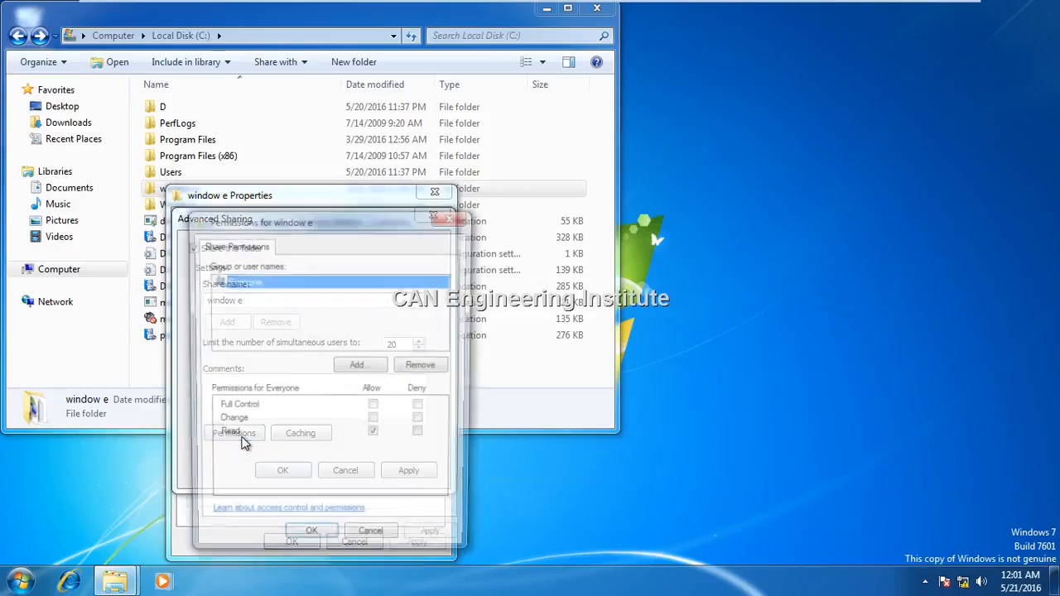
left_click(374, 407)
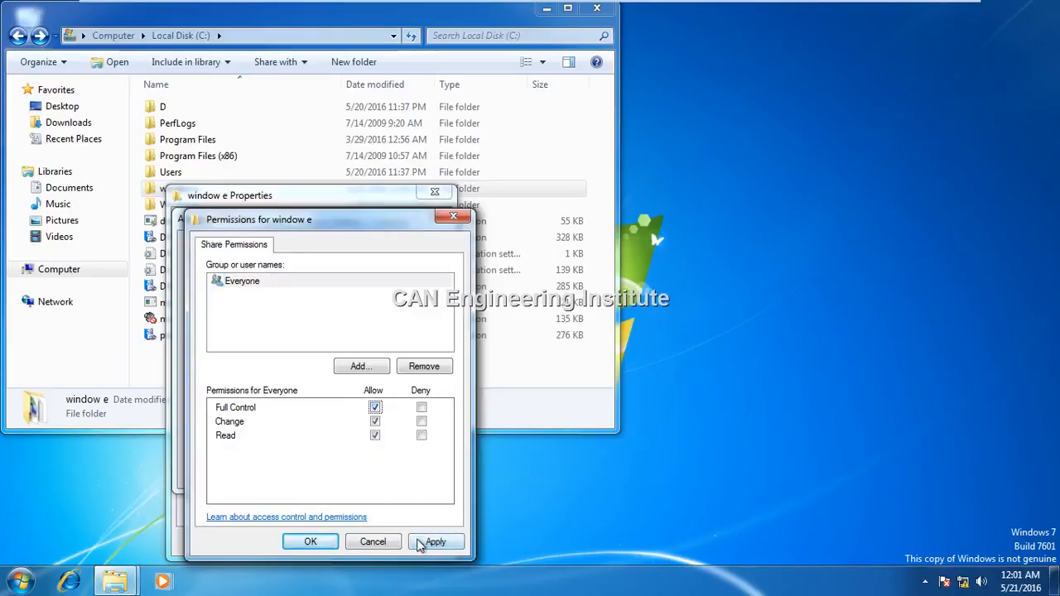
left_click(420, 544)
left_click(308, 541)
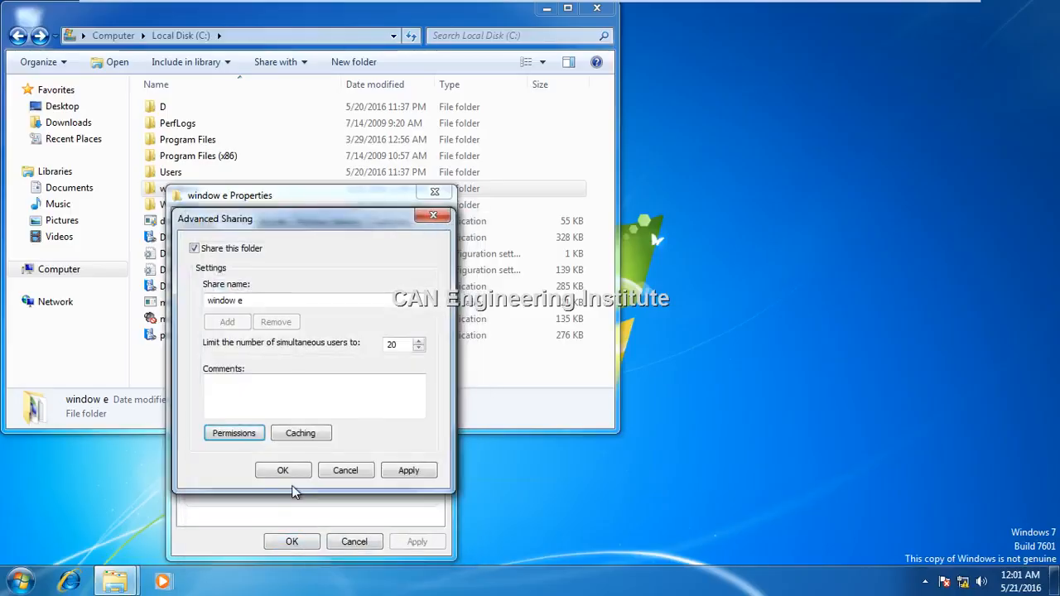
left_click(286, 471)
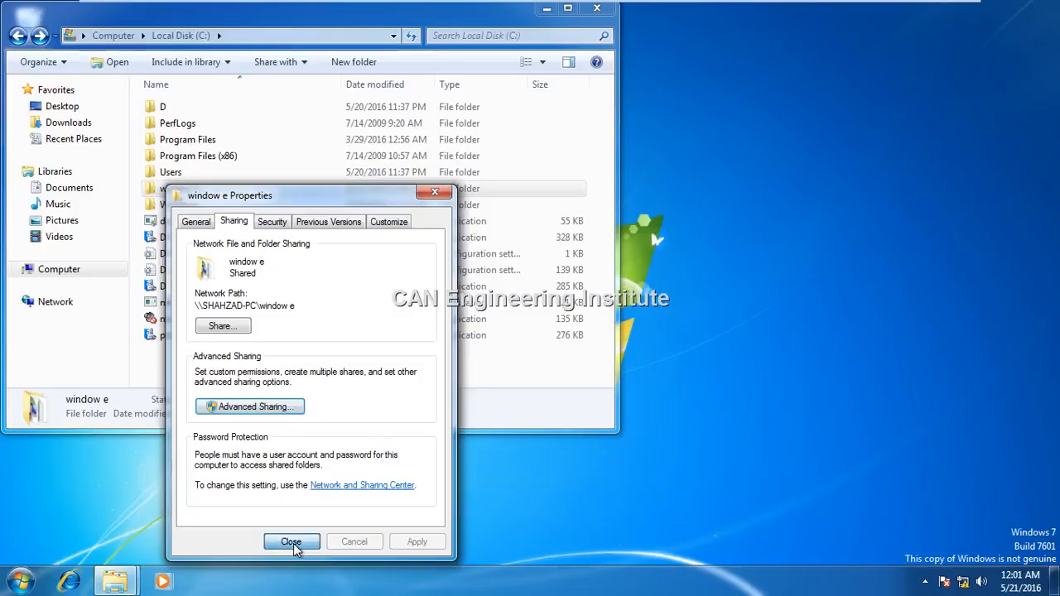
left_click(290, 543)
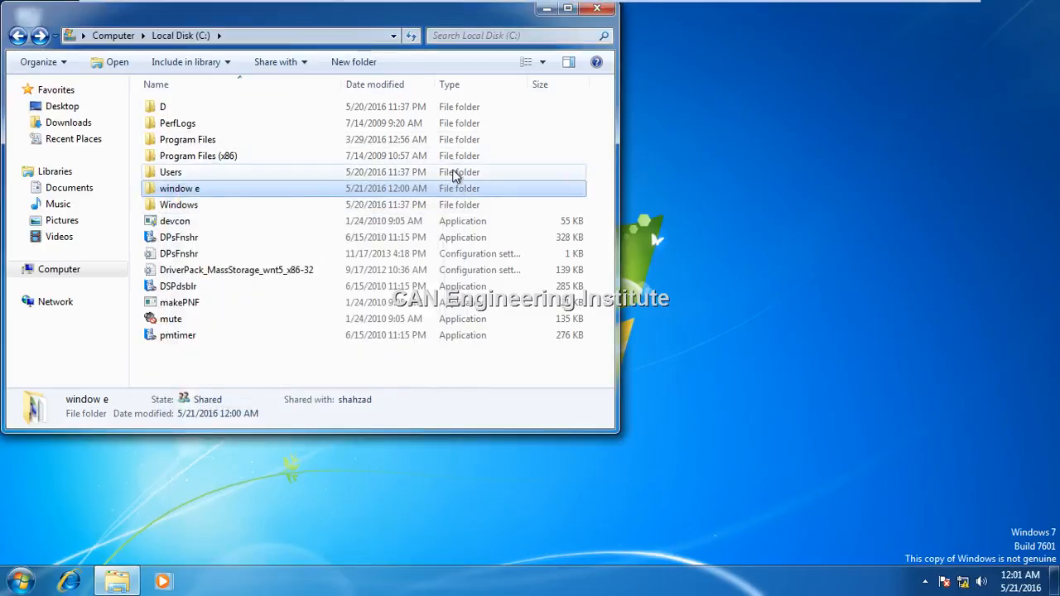
Look up the IPv4 address in the Local Area Connection's details and close all open windows
right_click(962, 583)
left_click(947, 569)
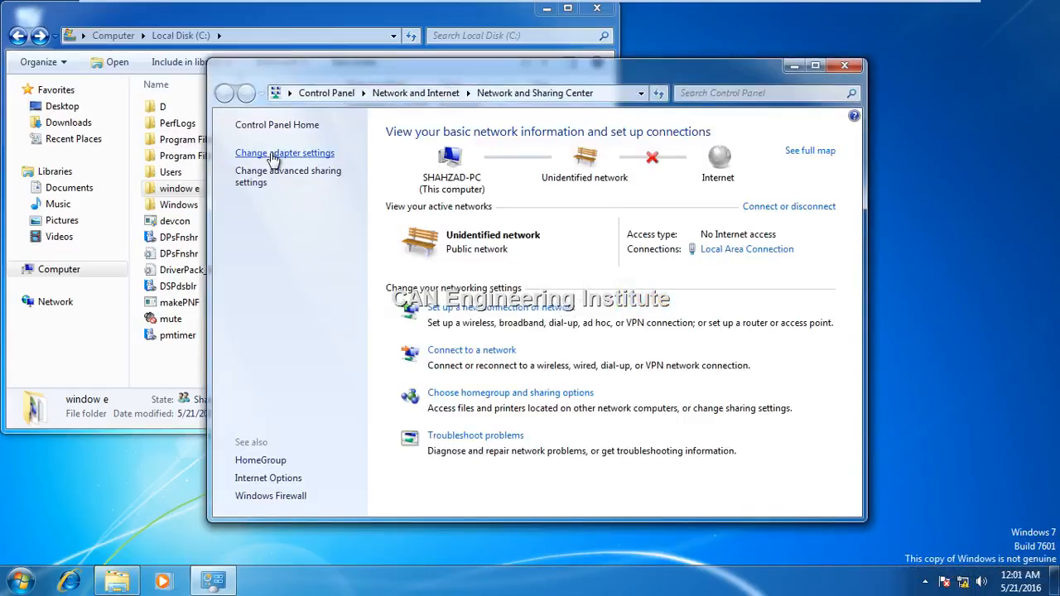
left_click(267, 158)
left_click(482, 165)
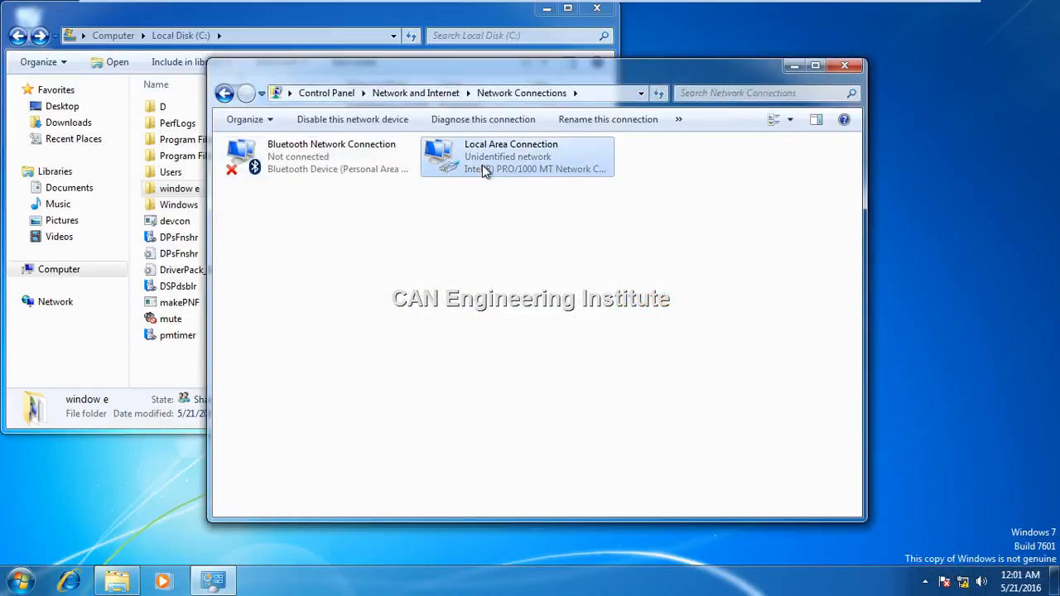
right_click(482, 165)
left_click(514, 192)
left_click(444, 281)
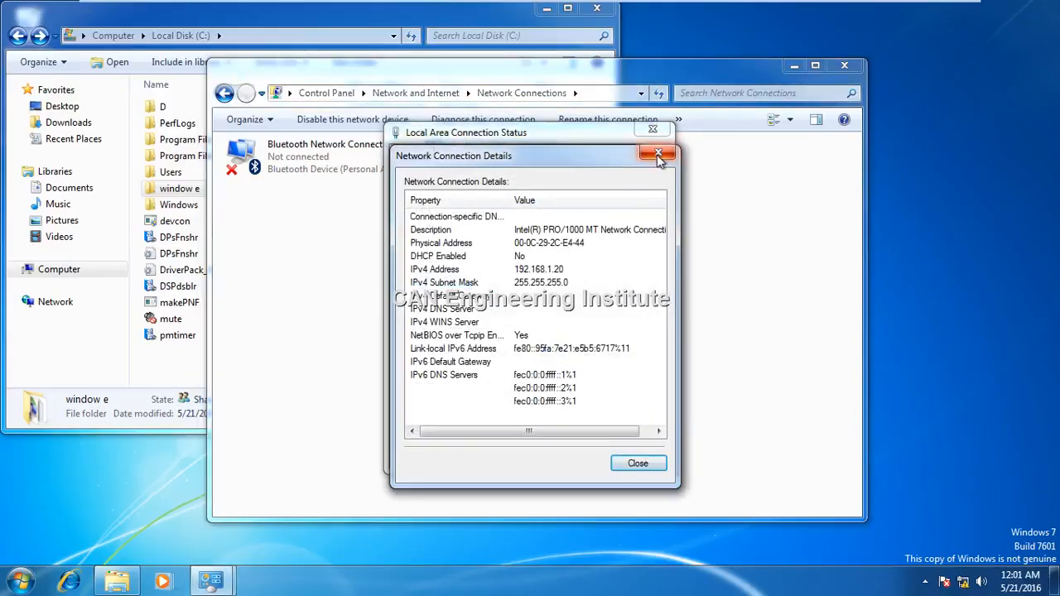
left_click(553, 272)
left_click(658, 156)
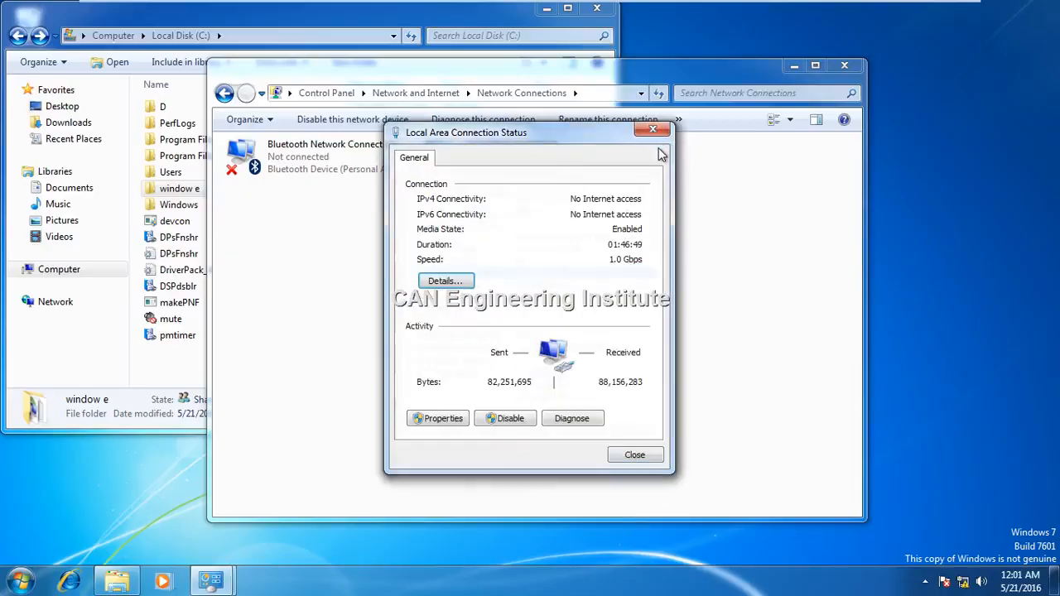
left_click(654, 130)
left_click(846, 66)
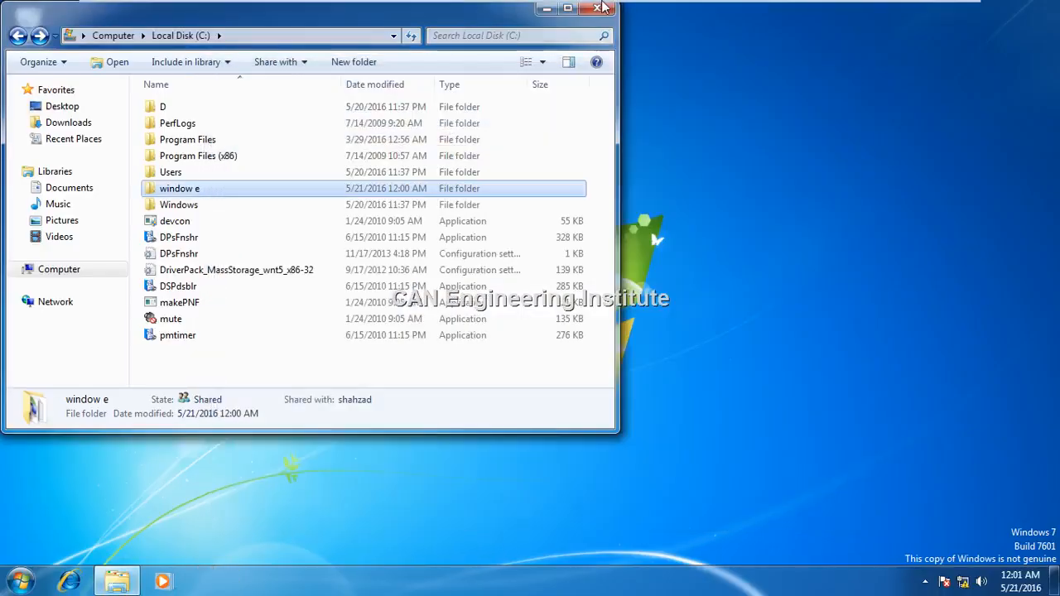
left_click(597, 9)
left_click(19, 582)
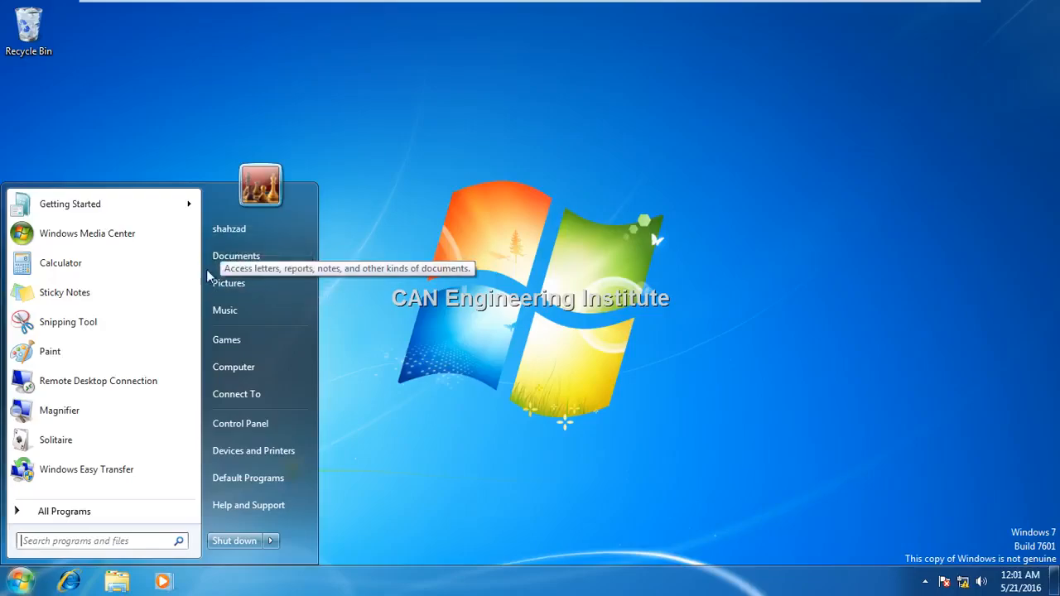
left_click(454, 239)
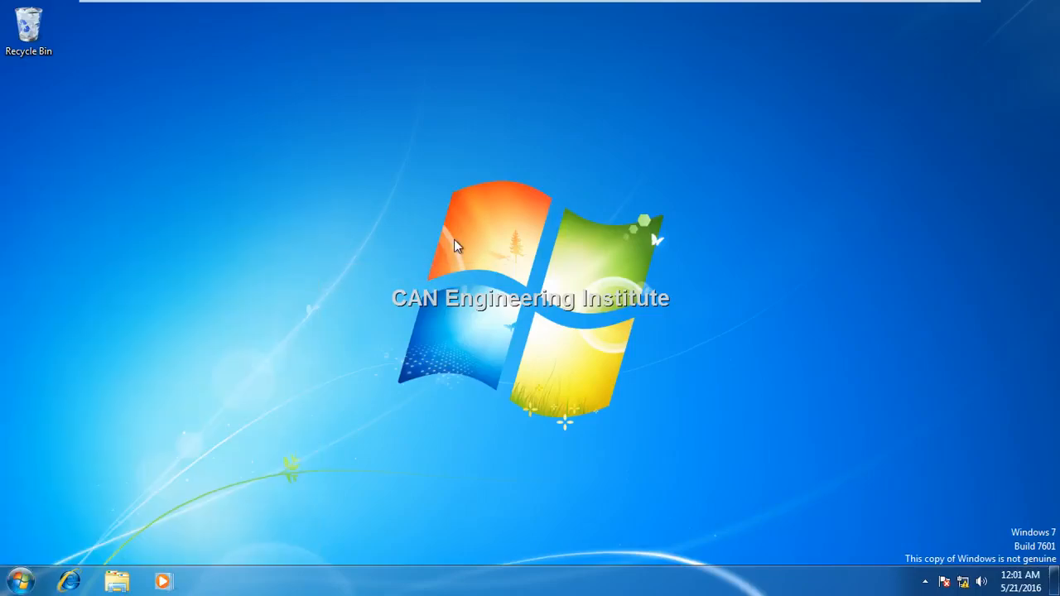
Switch to the Windows XP Professional virtual machine and try to open the network path \\192.168.1.20\ through Run
mouse_move(505, 4)
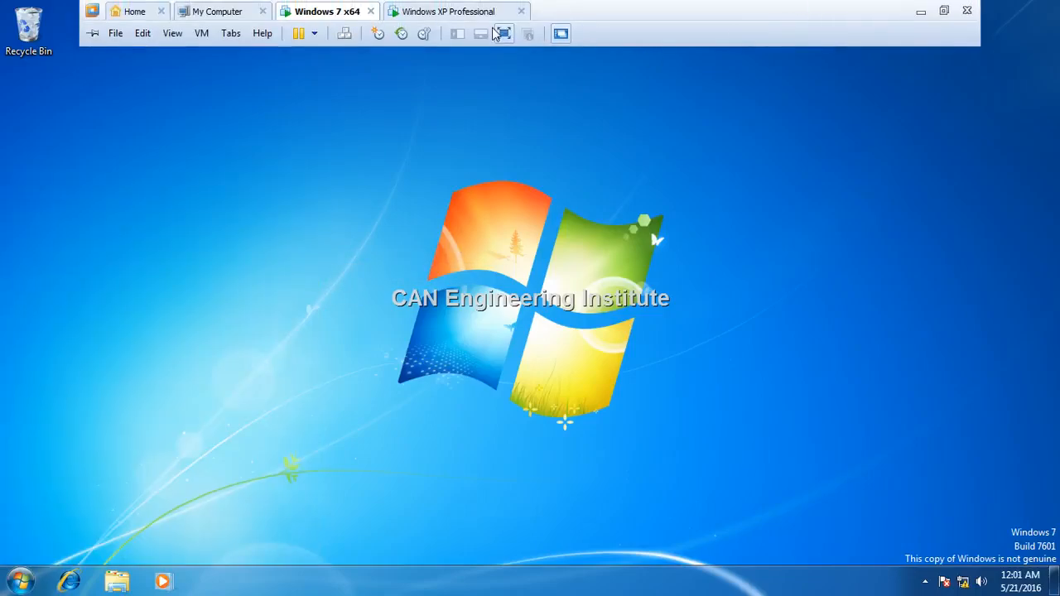
left_click(432, 11)
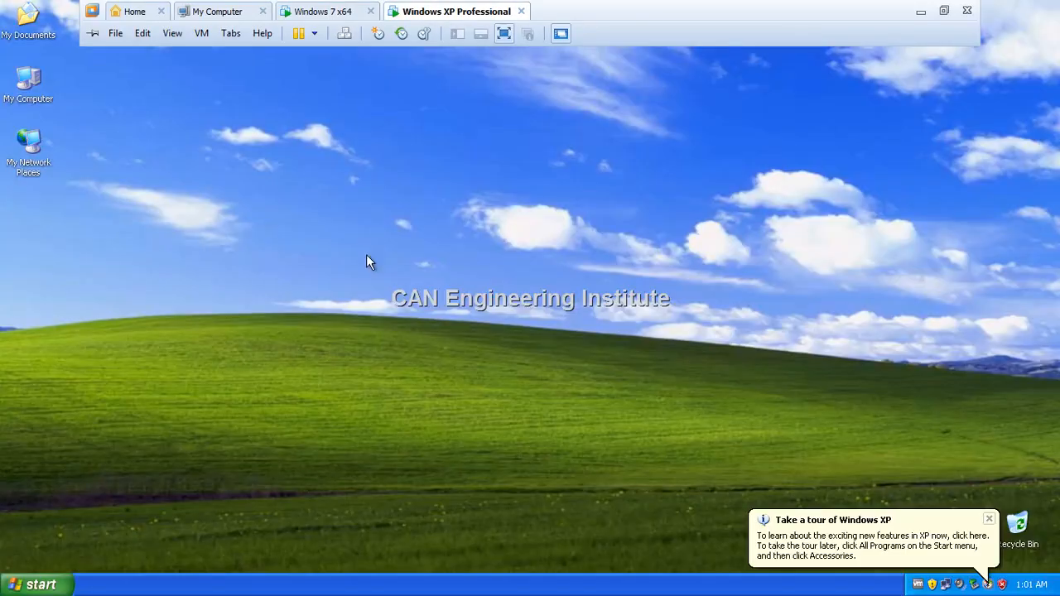
key("super+r")
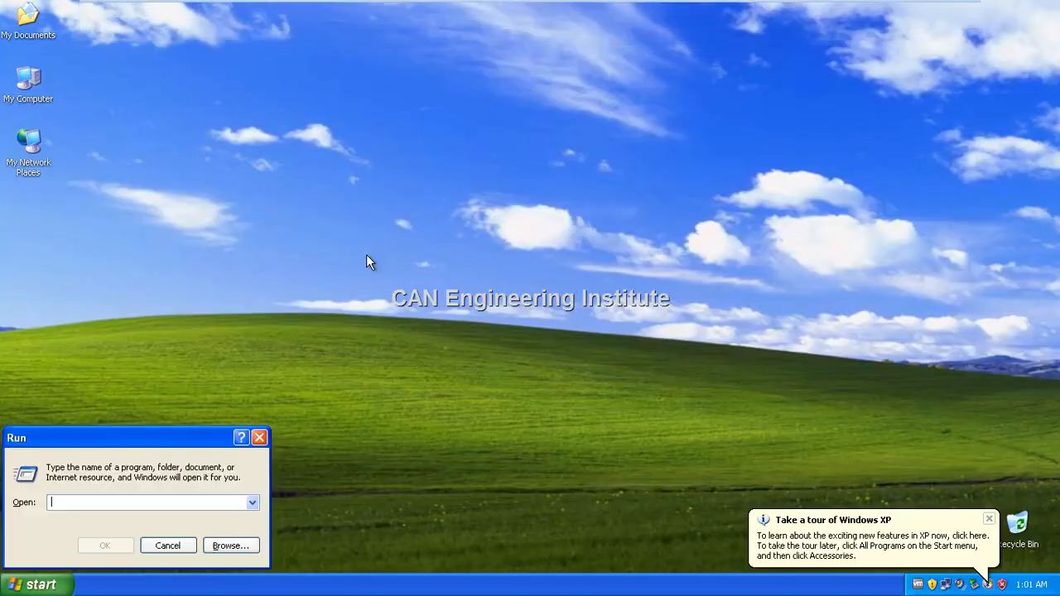
type("\\\\1")
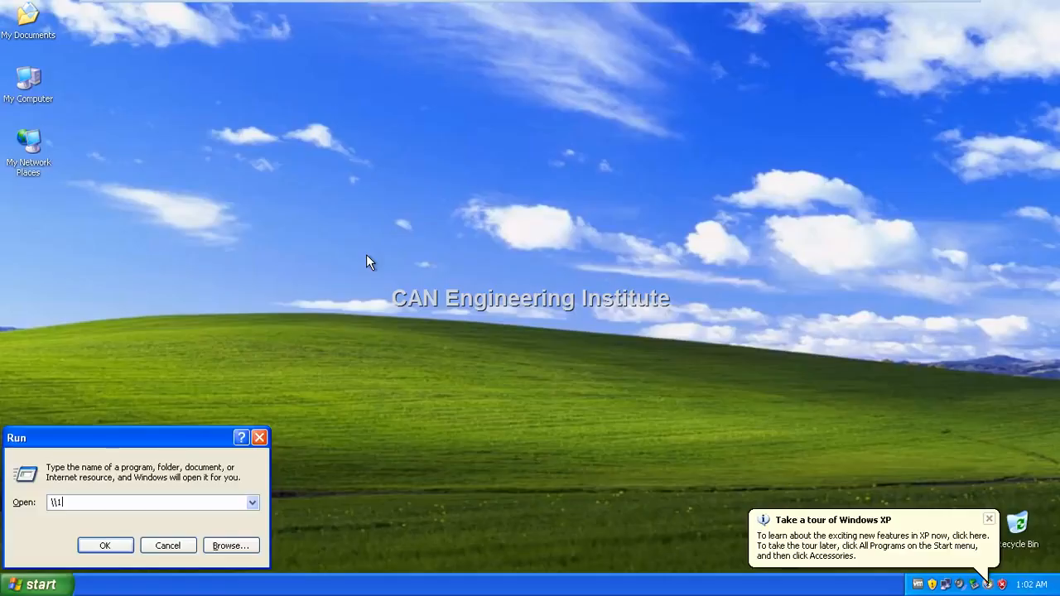
type("92.168.1.20\\")
key("Return")
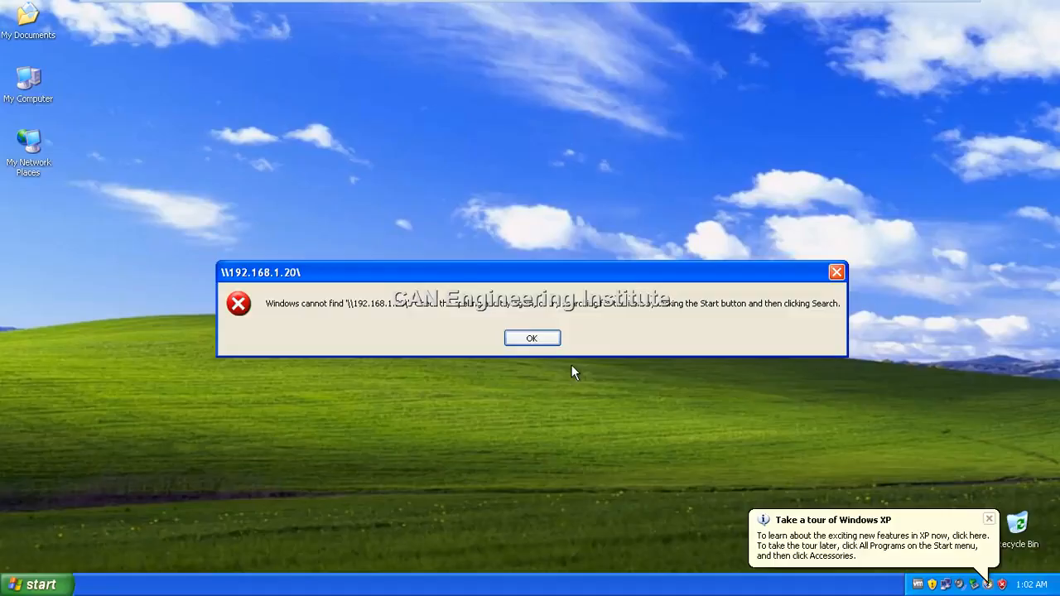
left_click(556, 341)
mouse_move(757, 4)
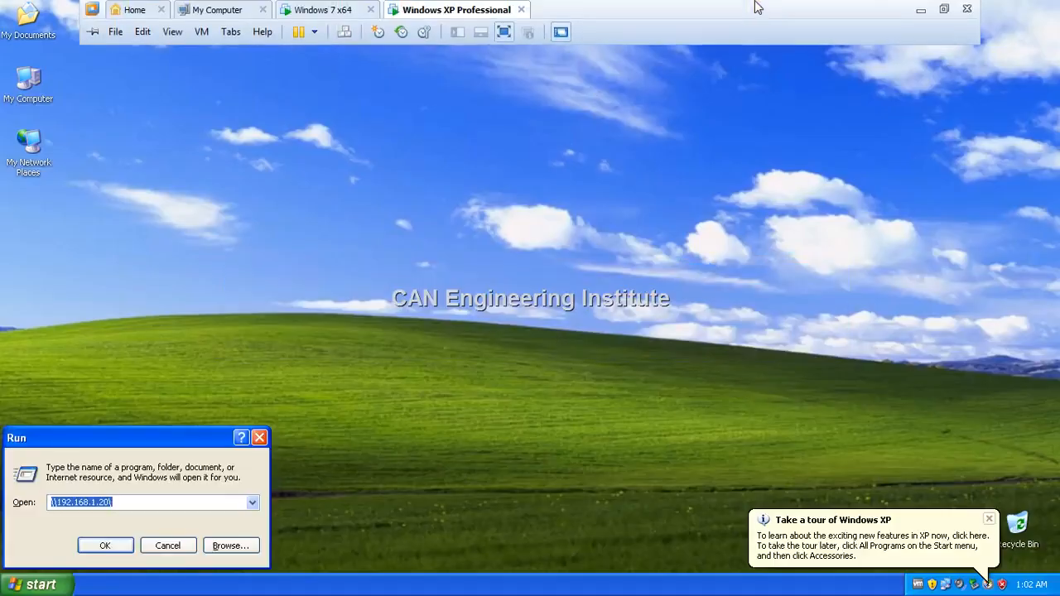
left_click(920, 12)
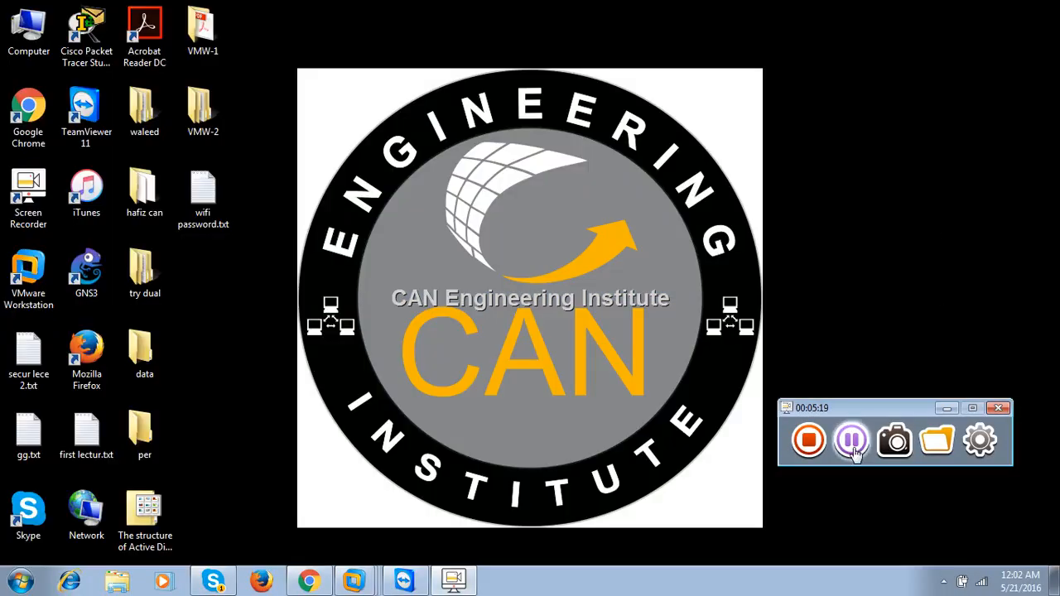
left_click(348, 582)
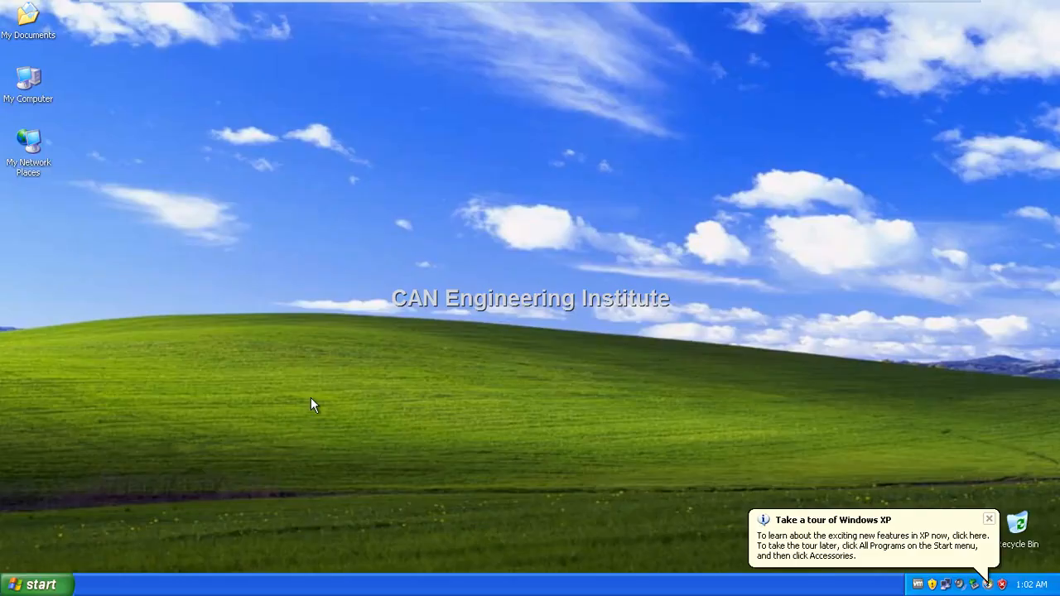
Retry opening the network path \\192.168.1.20\ from the Run dialog and dismiss each resulting message
key("super+r")
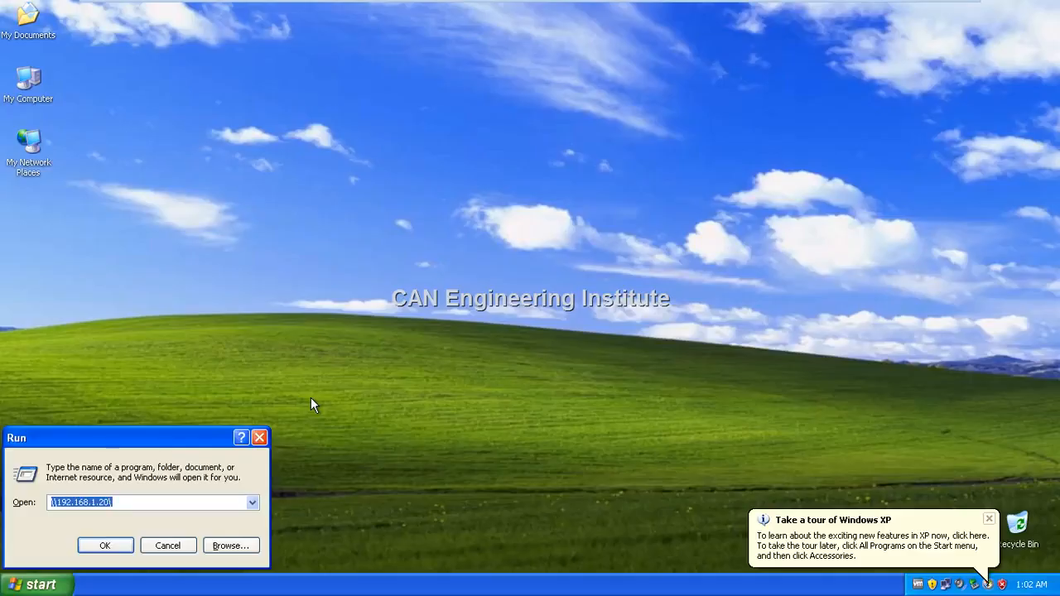
key("Escape")
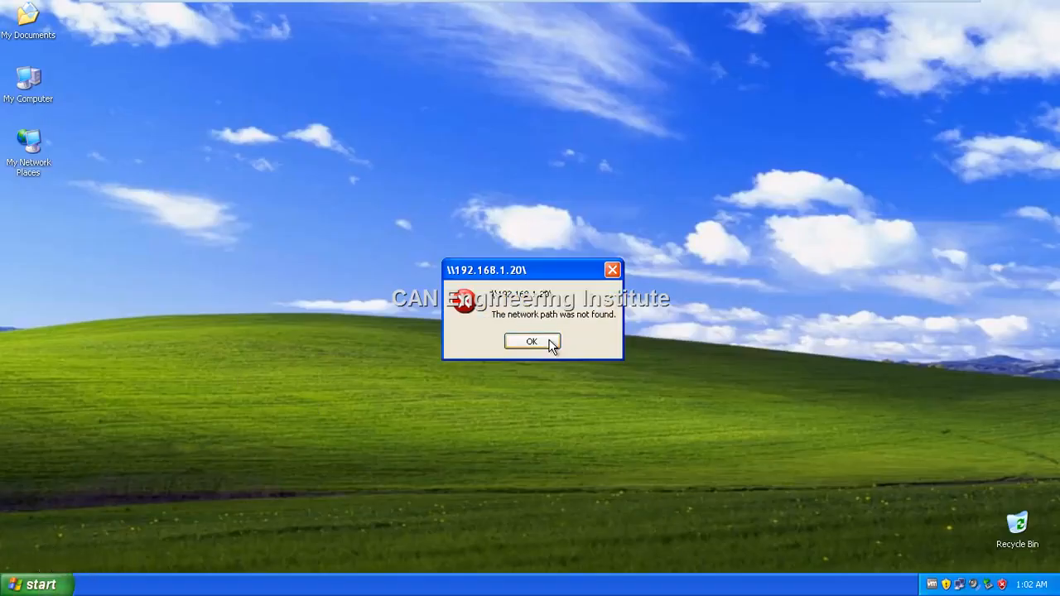
left_click(532, 342)
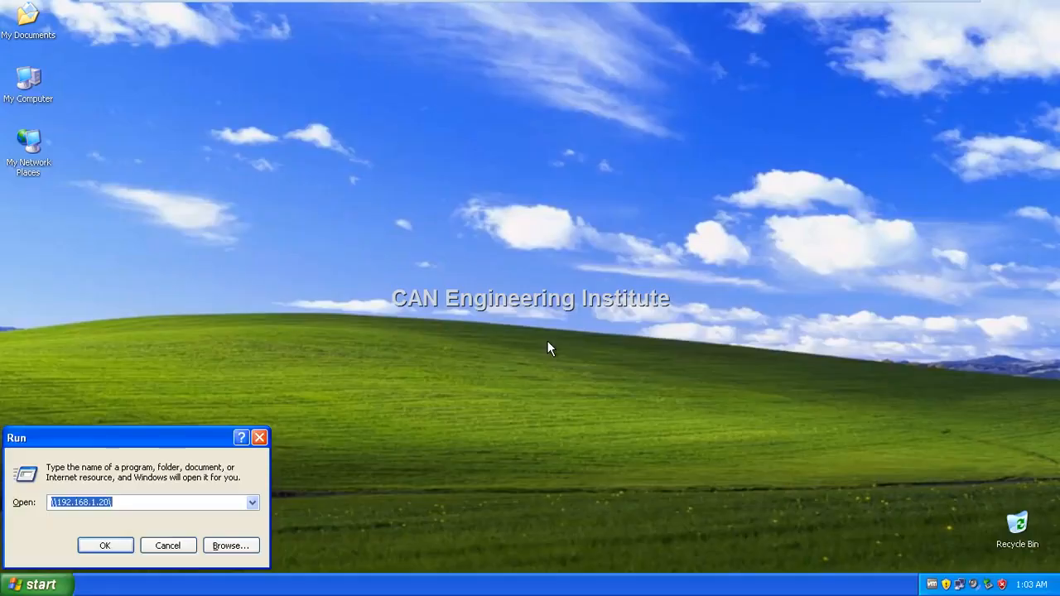
key("BackSpace")
type("\\\\")
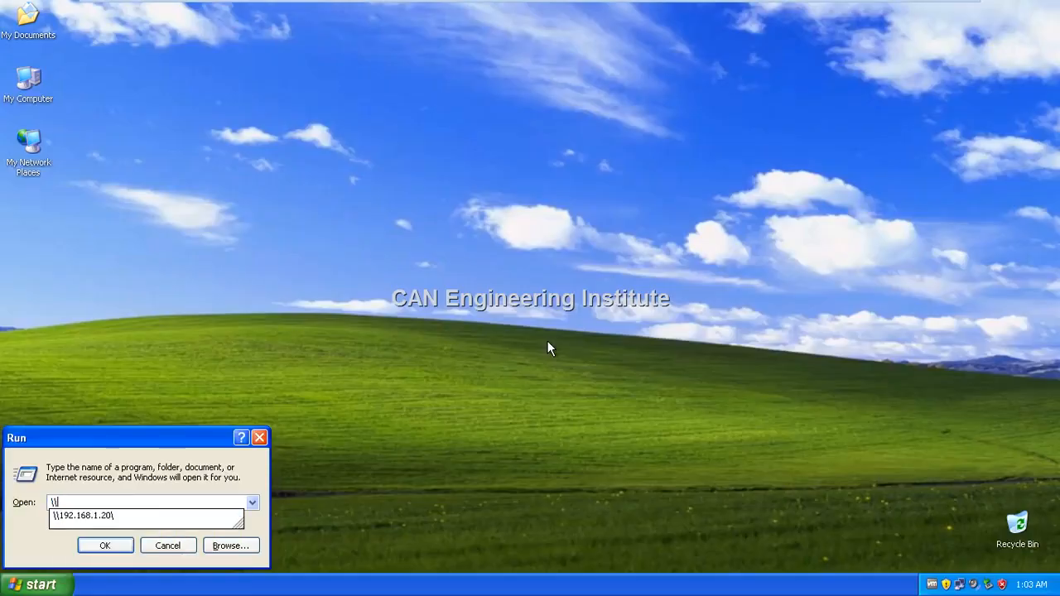
key("Down")
key("Return")
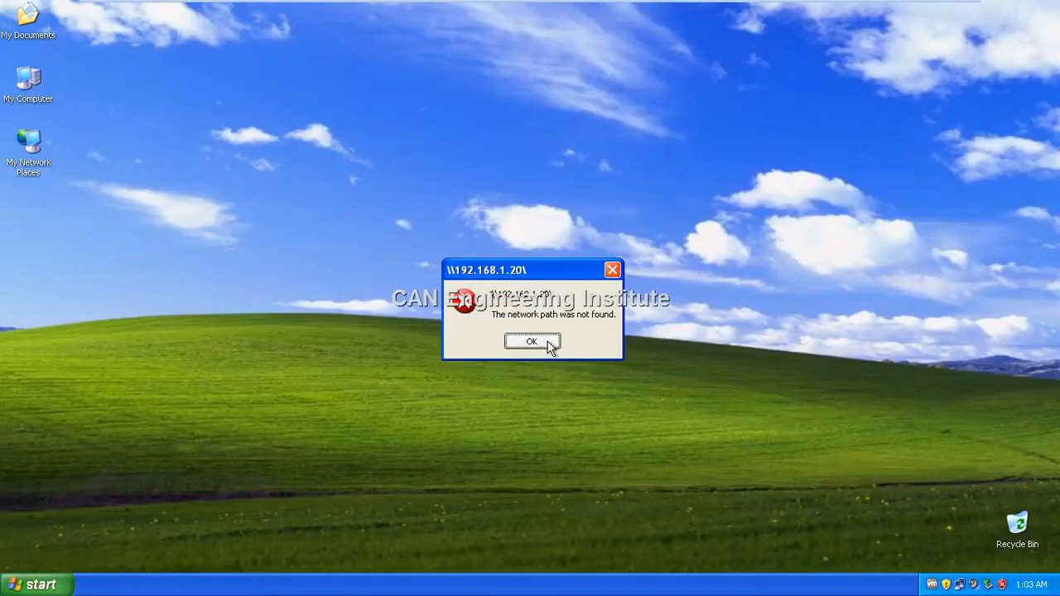
left_click(531, 342)
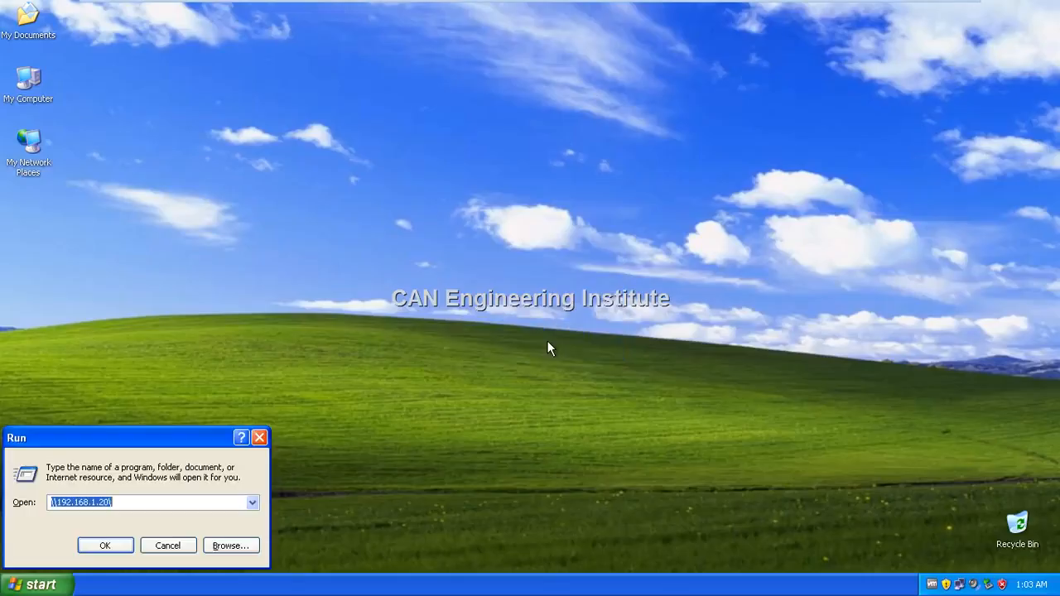
Test the connection to the new computer by pinging 192.168.1.20 from a command prompt
key("BackSpace")
type("cmd")
key("Return")
type("ping")
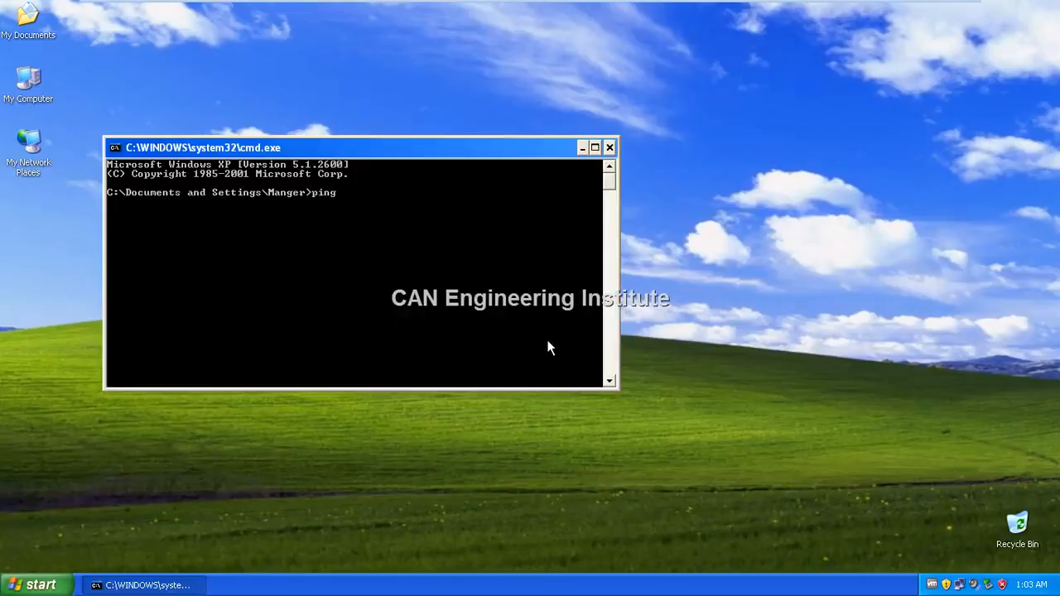
type(" 192.168.1.20")
key("Return")
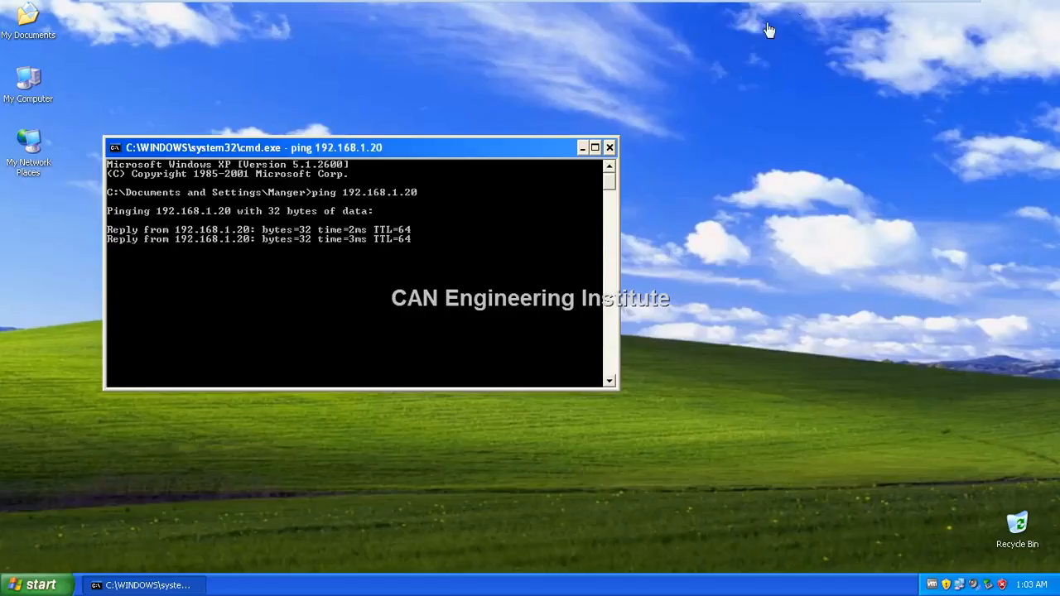
left_click(922, 11)
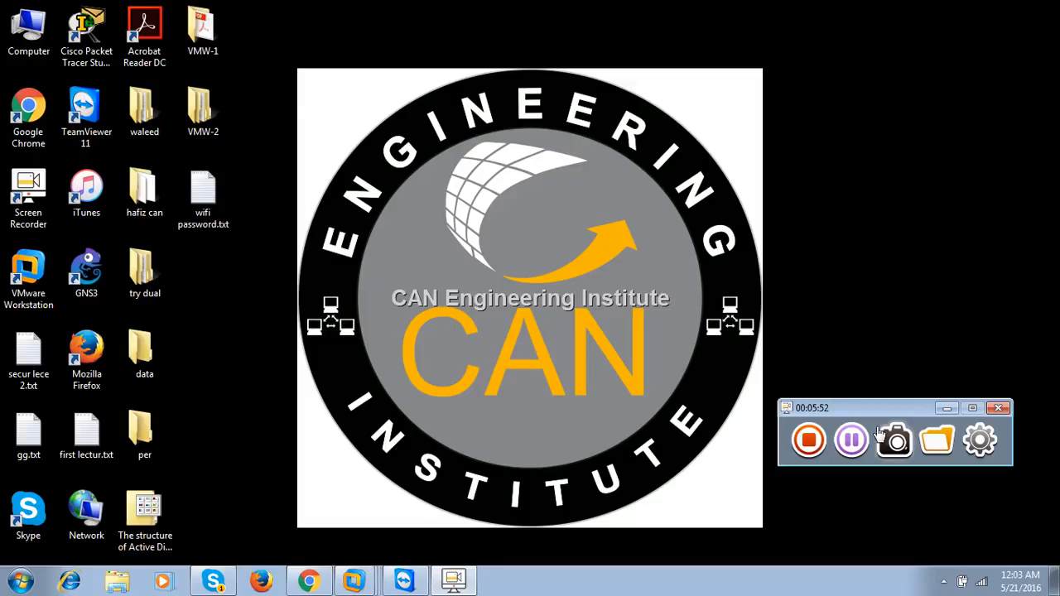
left_click(360, 582)
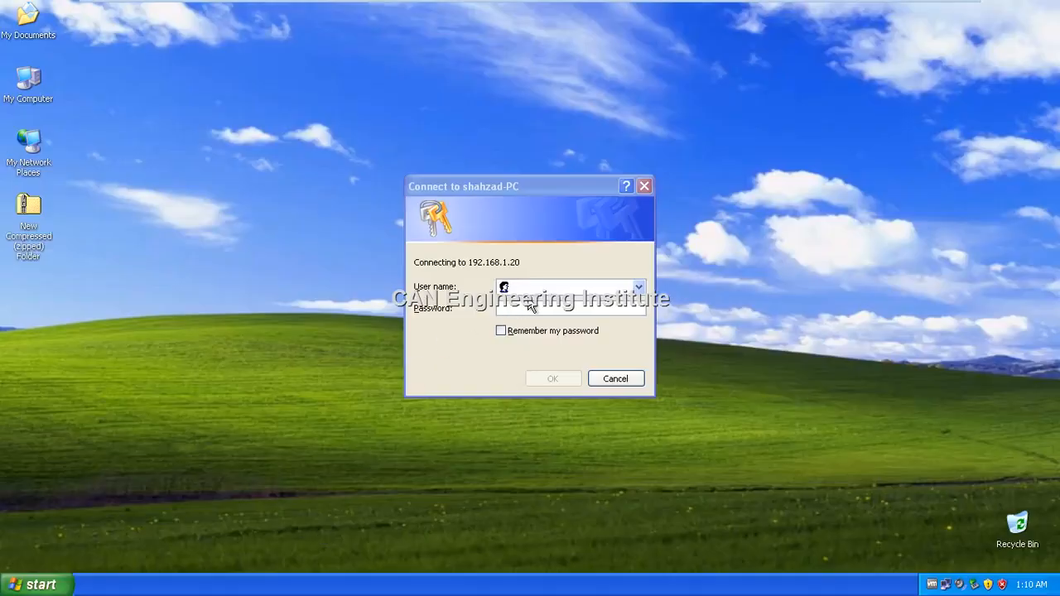
Connect to 192.168.1.20 with the account's user name and a blank password, and maximize its window of shared folders
left_click(531, 288)
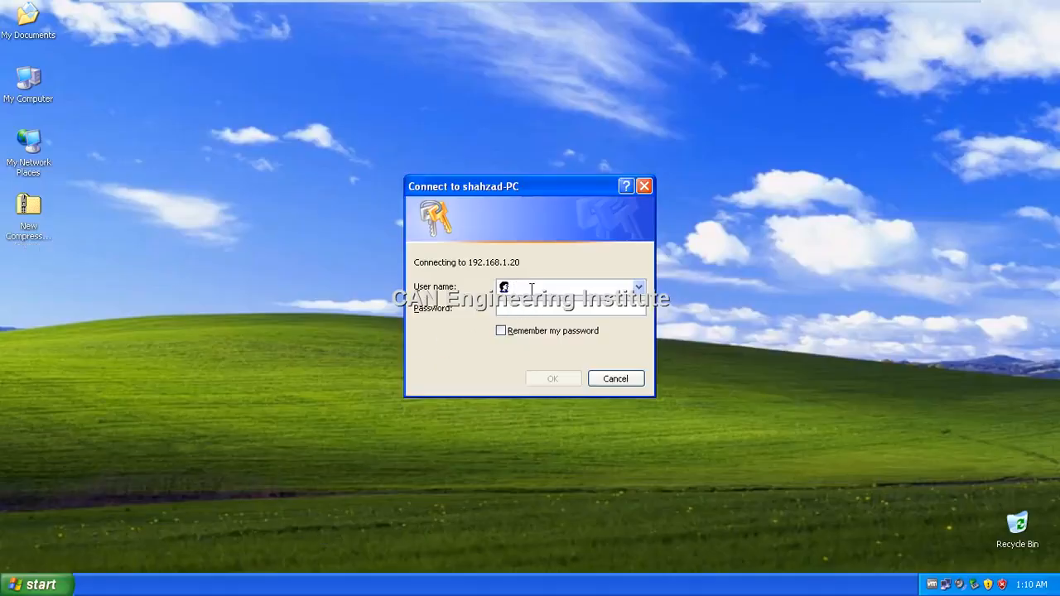
type("shahzad")
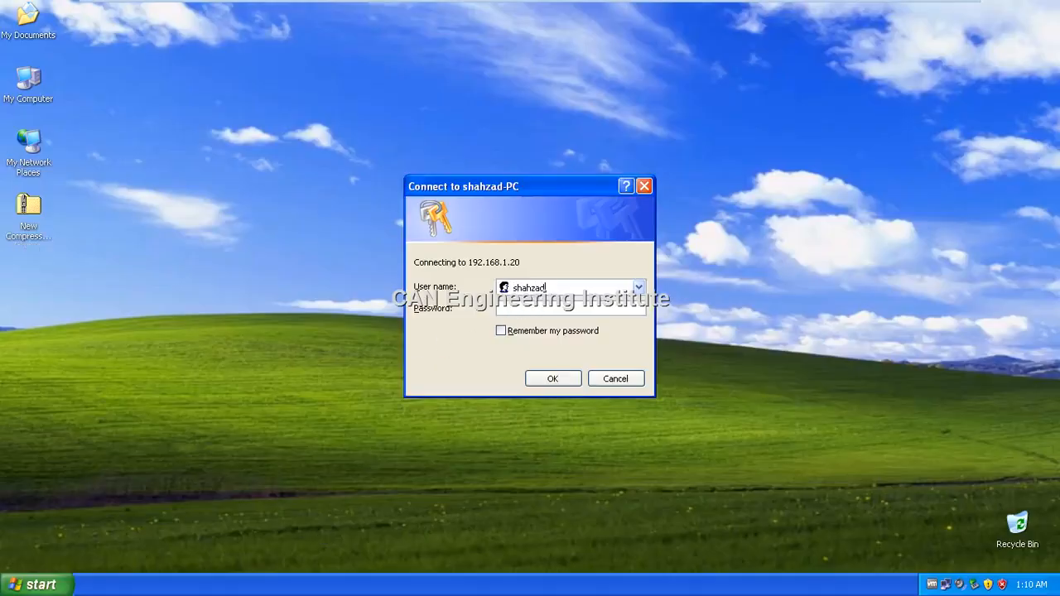
key("Tab")
key("Return")
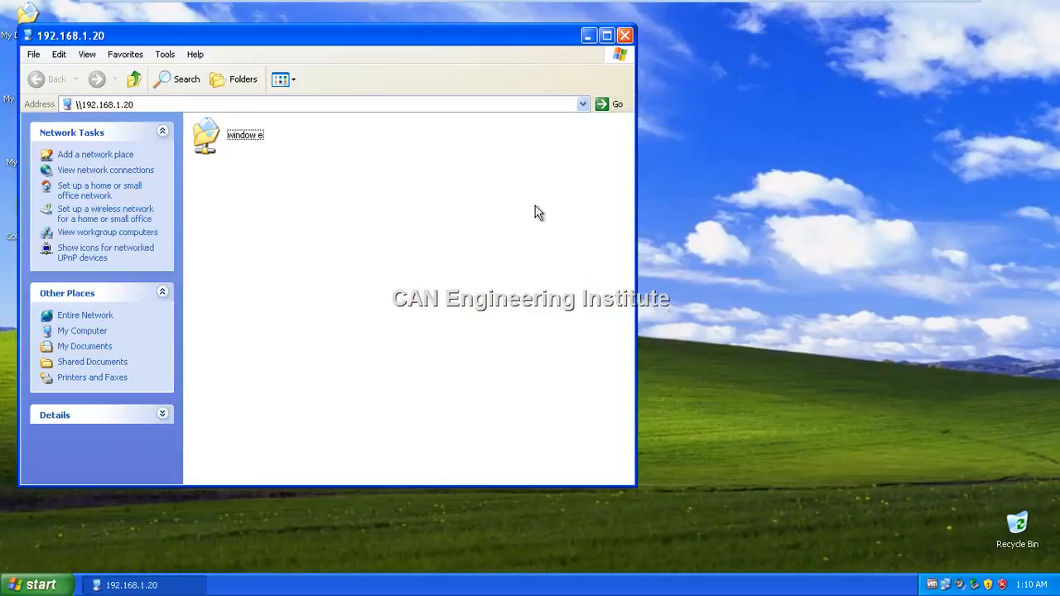
left_click(607, 36)
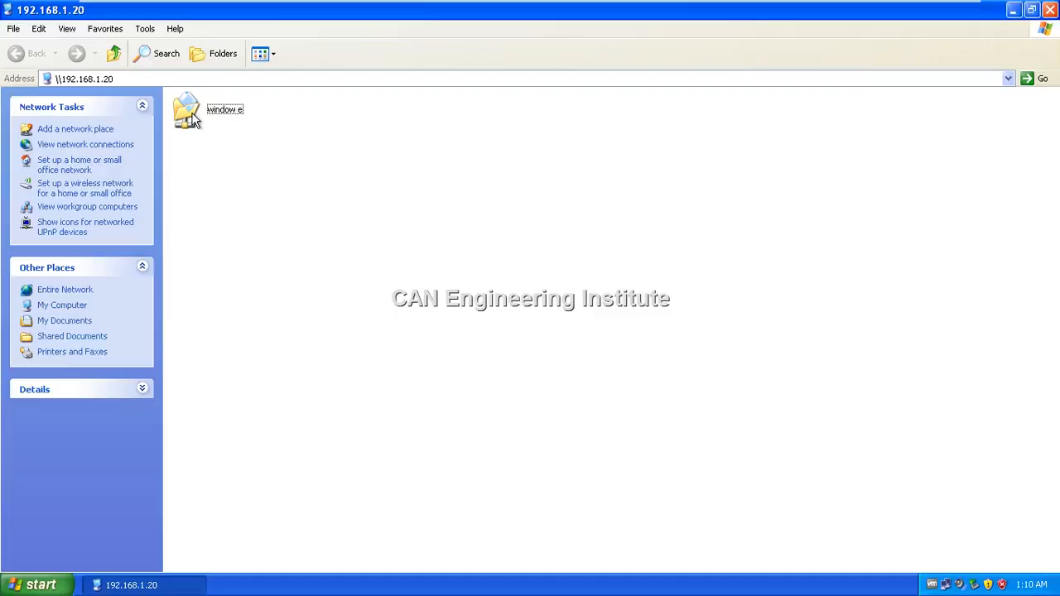
Review the old computer's desktop, My Documents and My Music contents, and the name of the logged-on account
left_click(1013, 12)
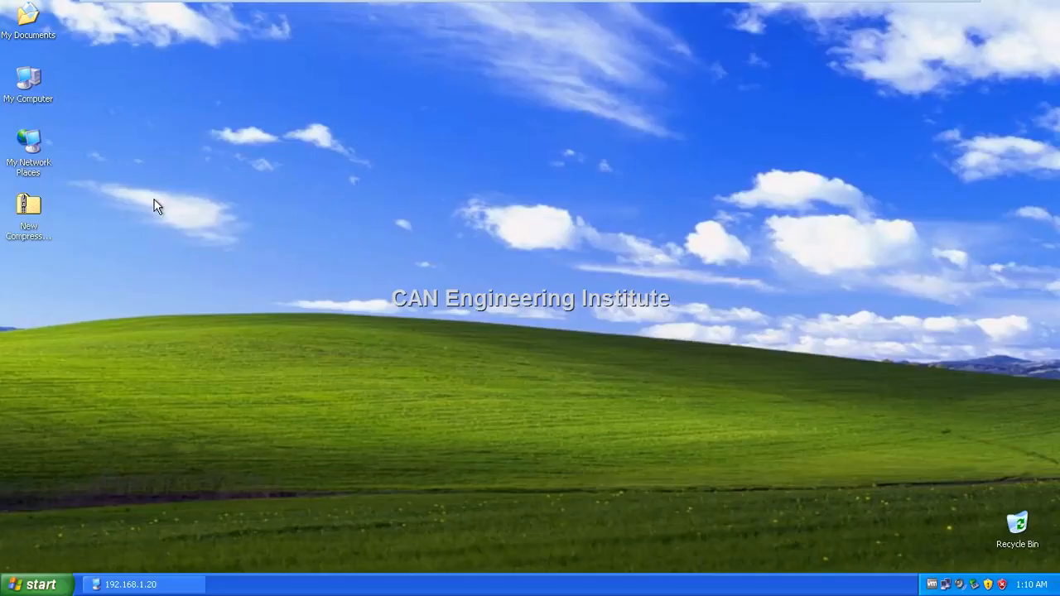
left_click_drag(35, 212, 40, 246)
left_click(34, 584)
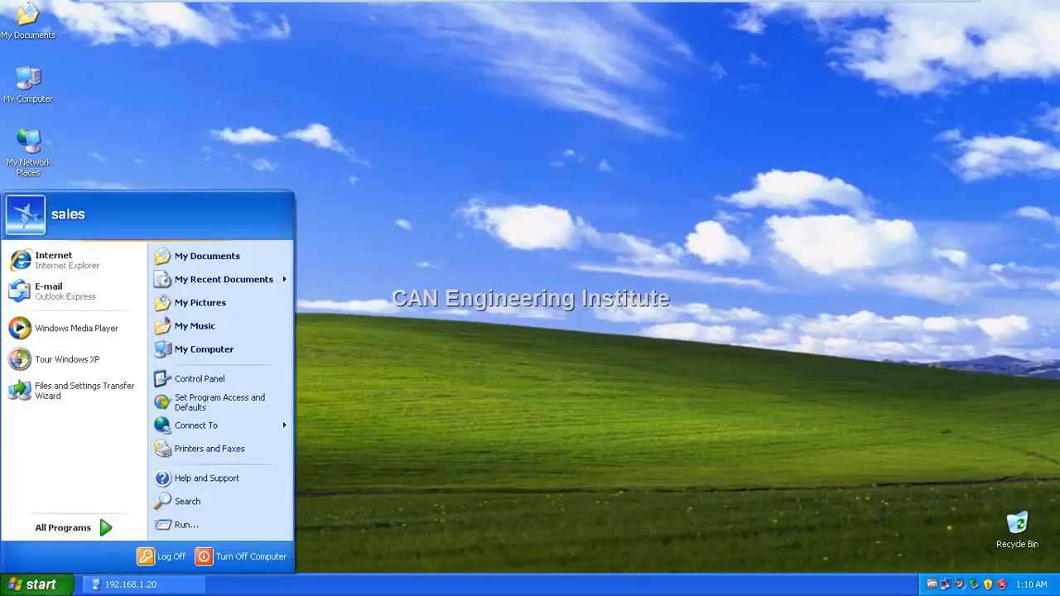
left_click(225, 258)
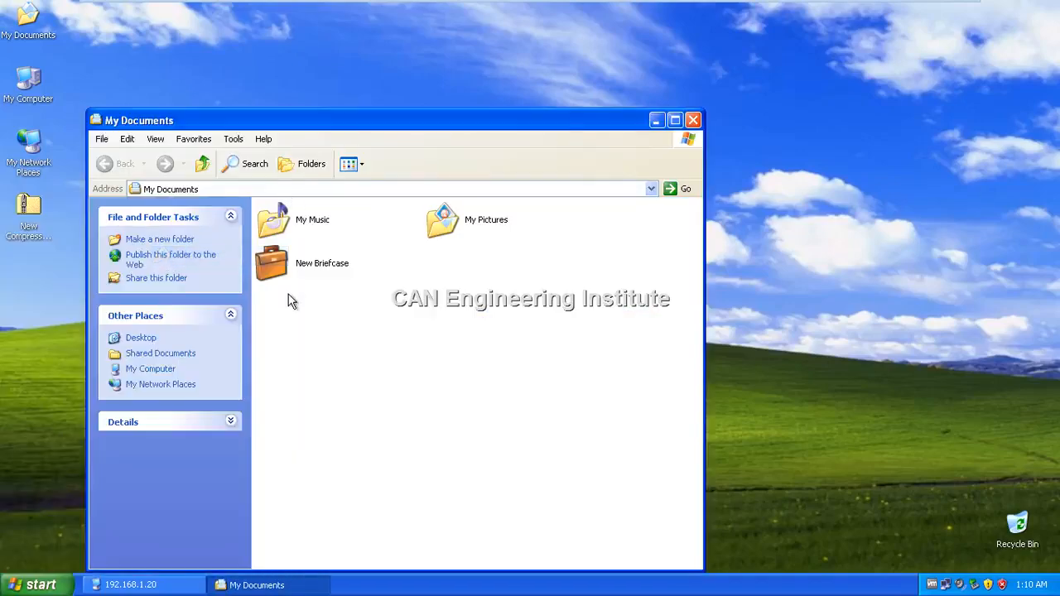
double_click(301, 230)
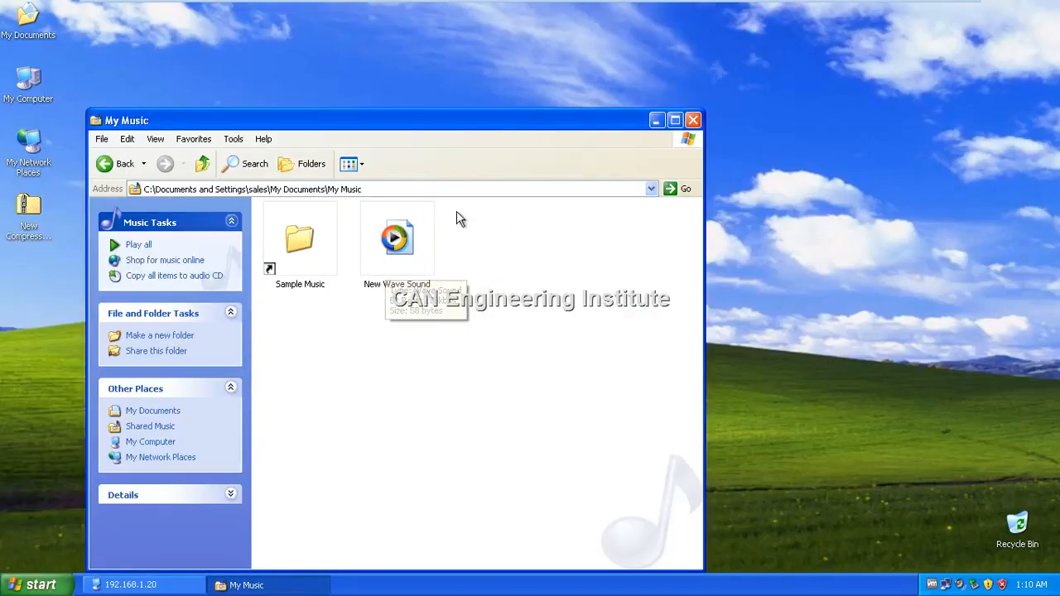
left_click(693, 122)
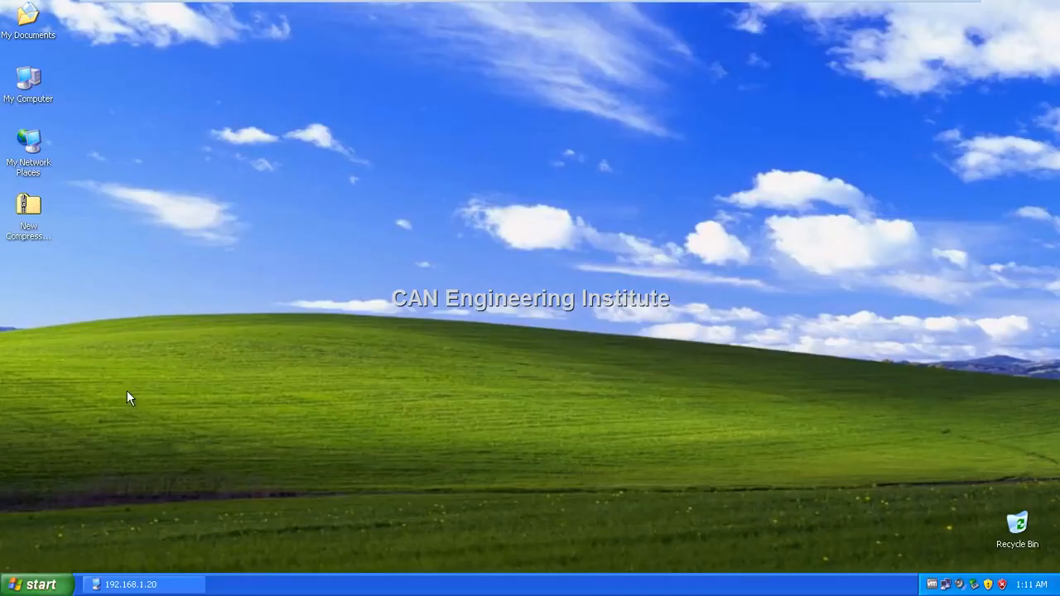
left_click(37, 585)
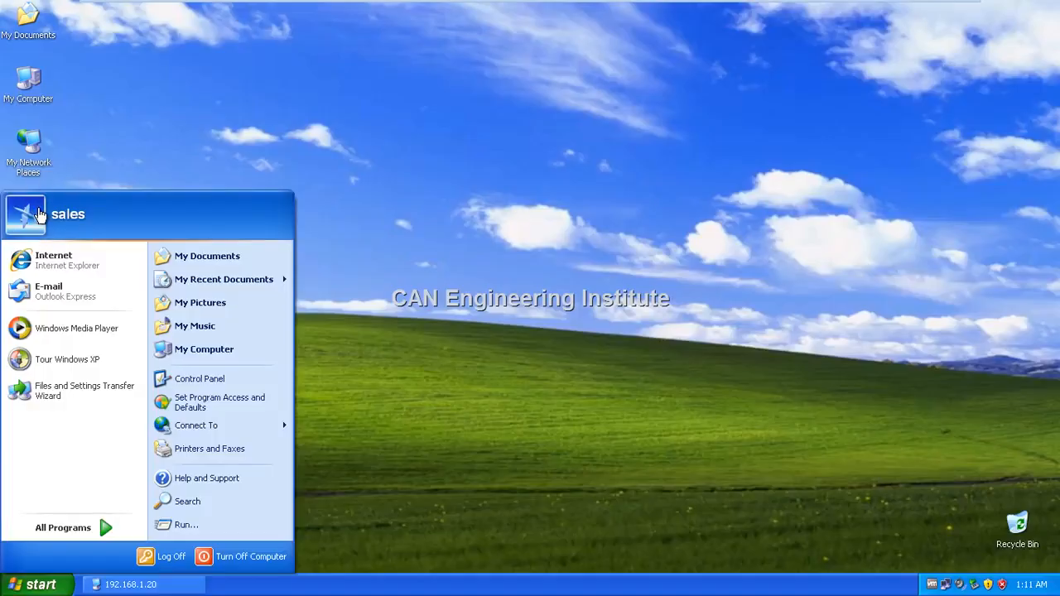
left_click(362, 143)
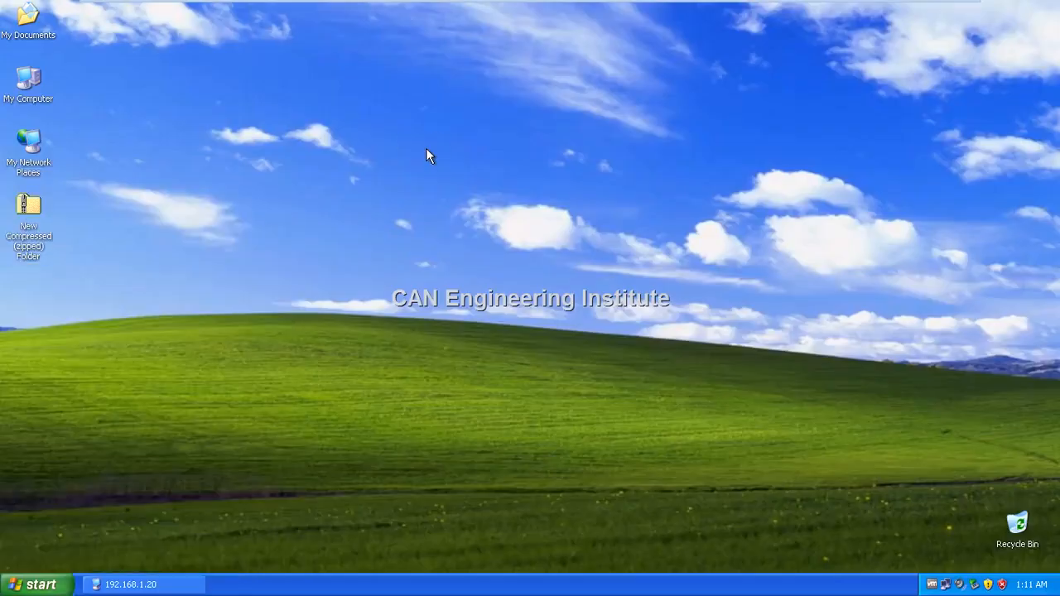
Open the shared "window e" folder on 192.168.1.20 and launch its Windows Easy Transfer shortcut
left_click(171, 587)
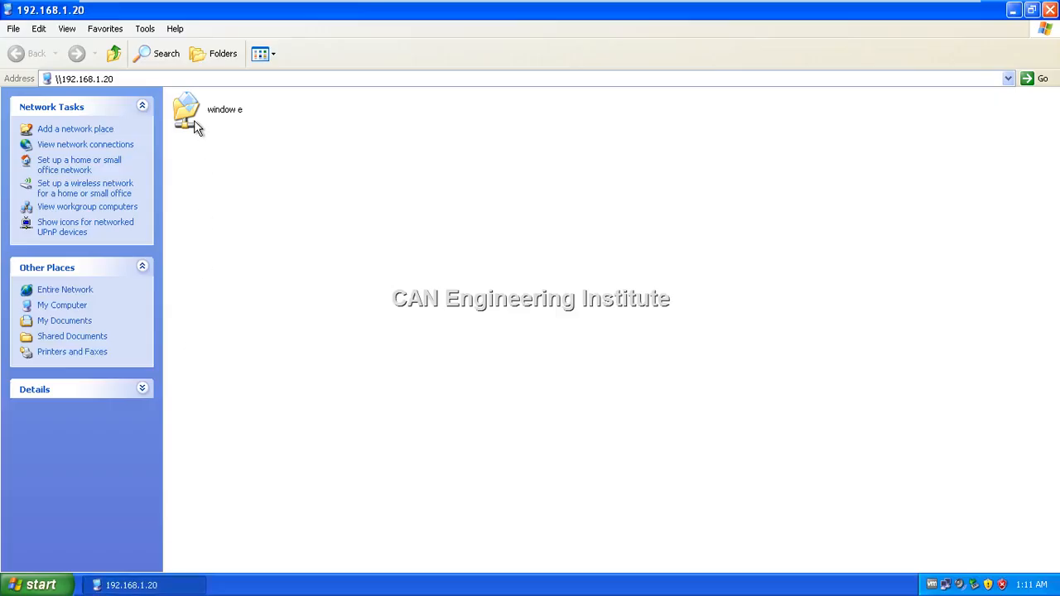
double_click(196, 124)
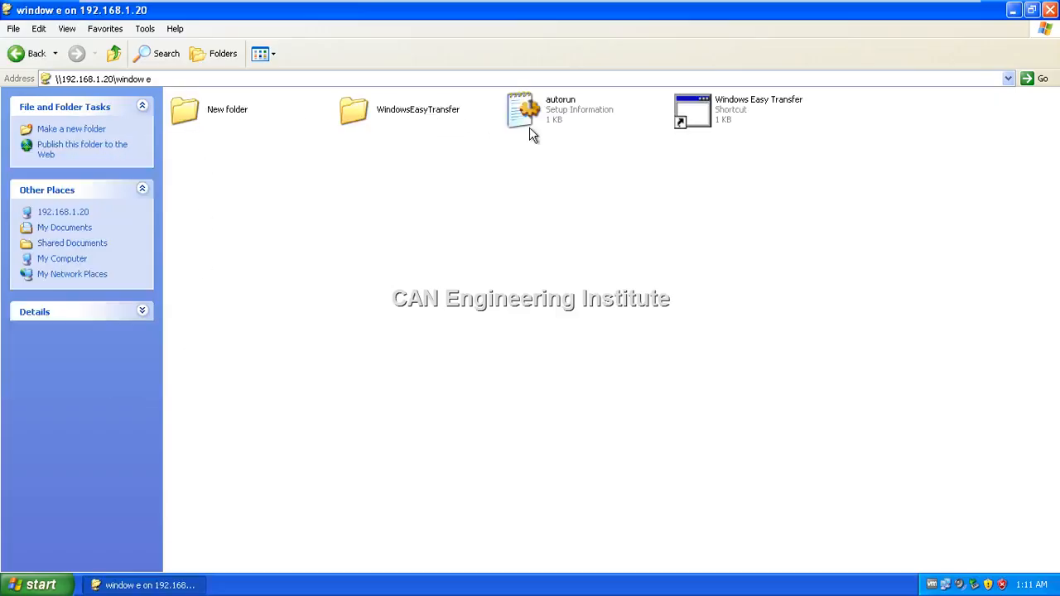
left_click(702, 120)
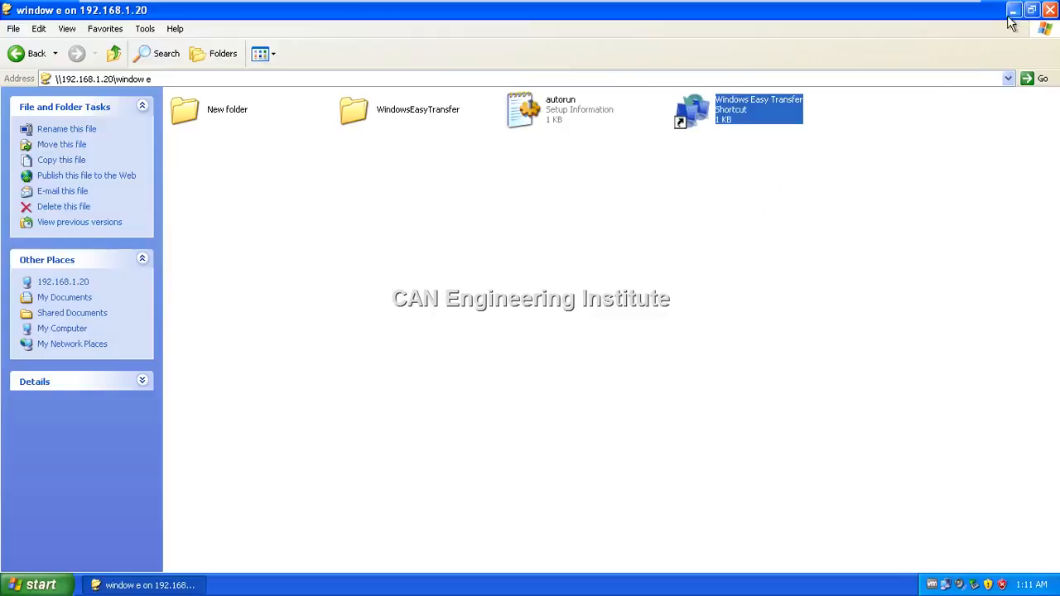
left_click(580, 310)
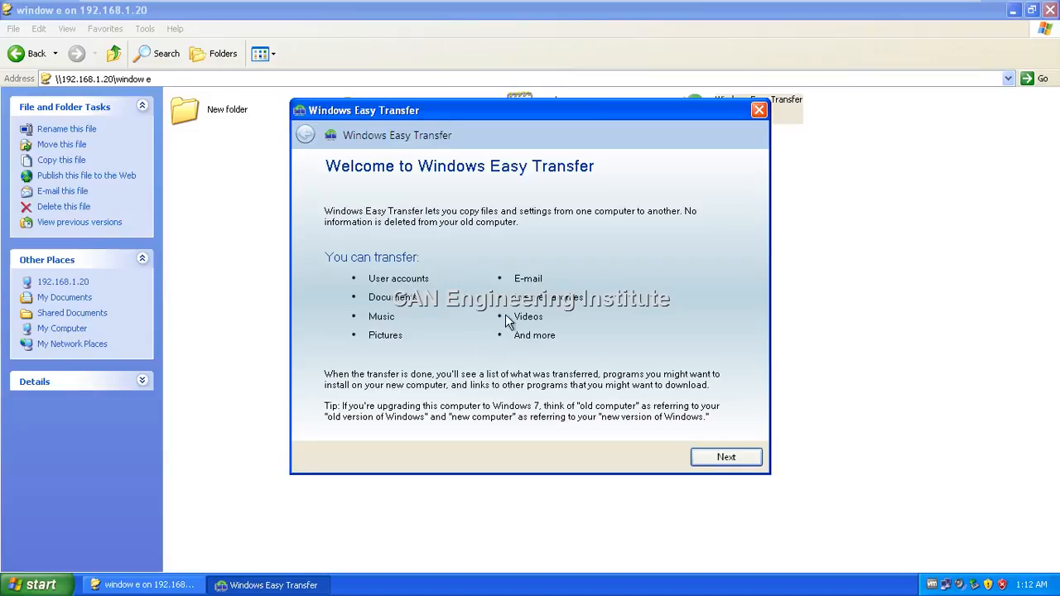
Continue past the Windows Easy Transfer welcome page and choose a network as the transfer method
left_click(727, 458)
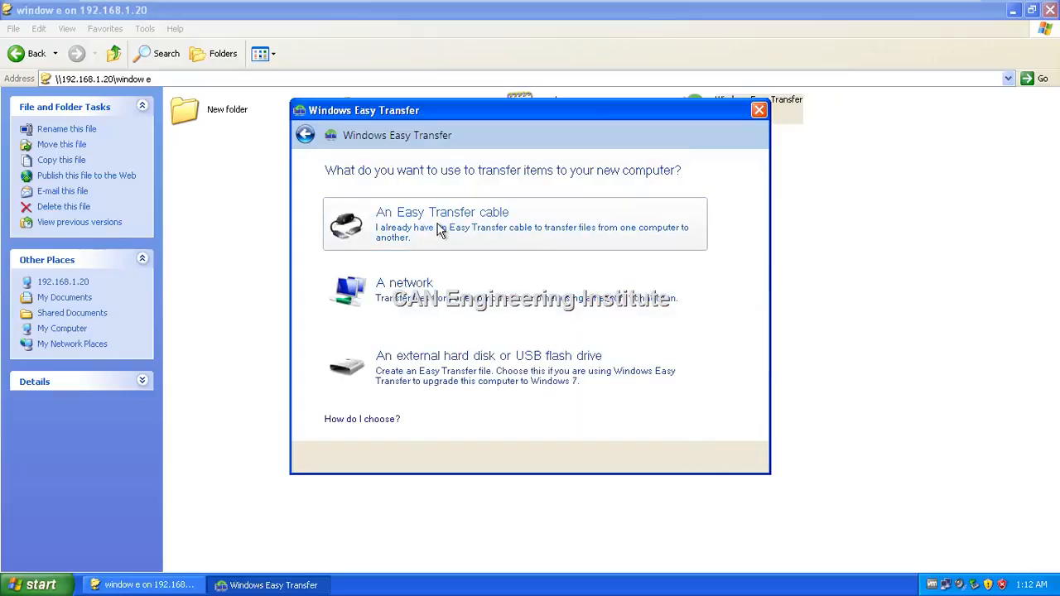
left_click(433, 306)
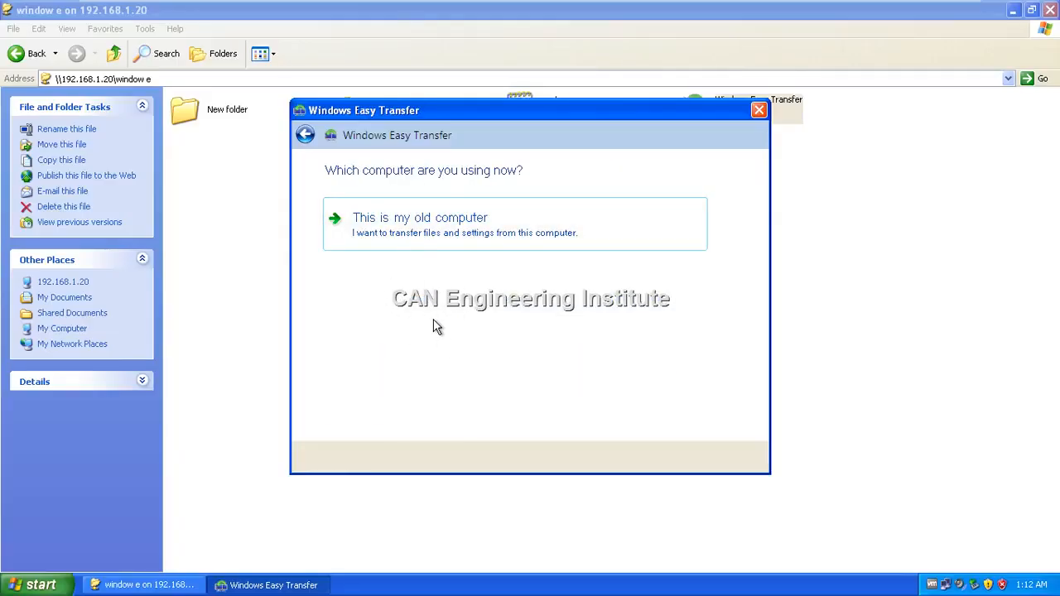
Identify this machine as the old computer and note the displayed Windows Easy Transfer key in a new Notepad document
left_click(416, 229)
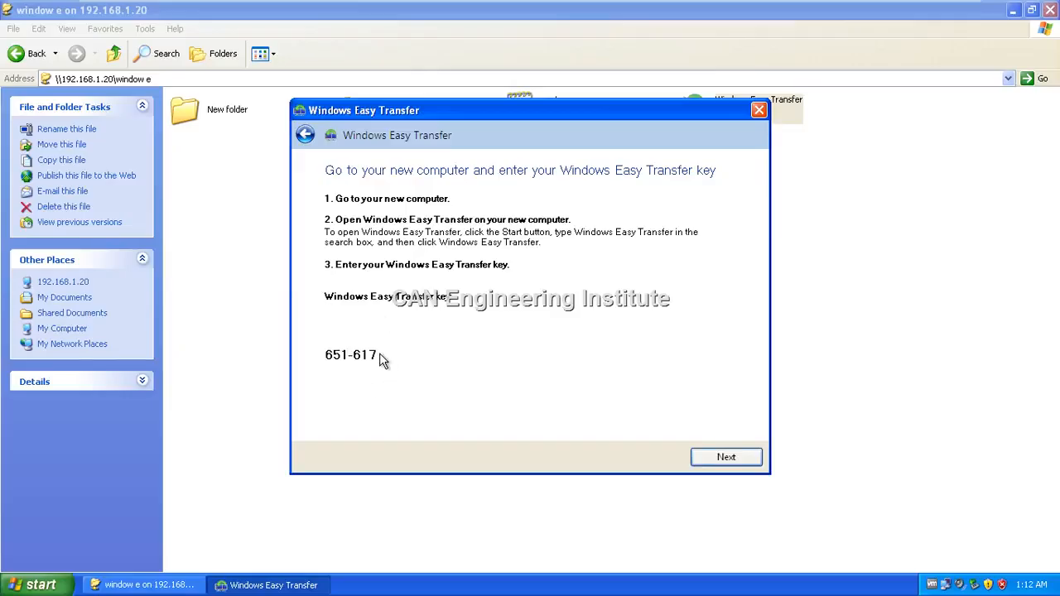
key("super+r")
type("no")
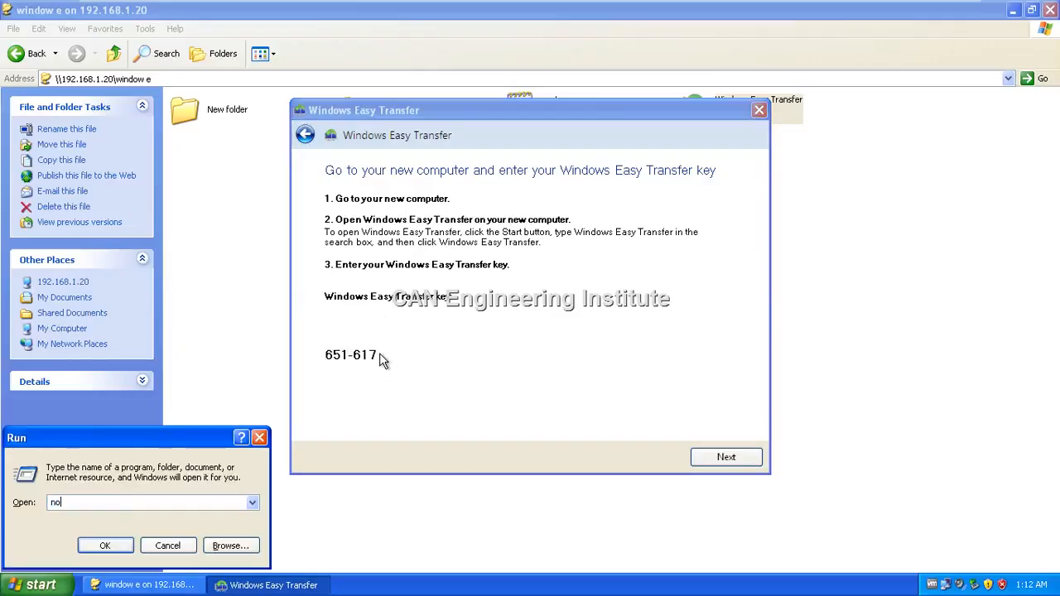
type("etpa")
type("pad")
key("Return")
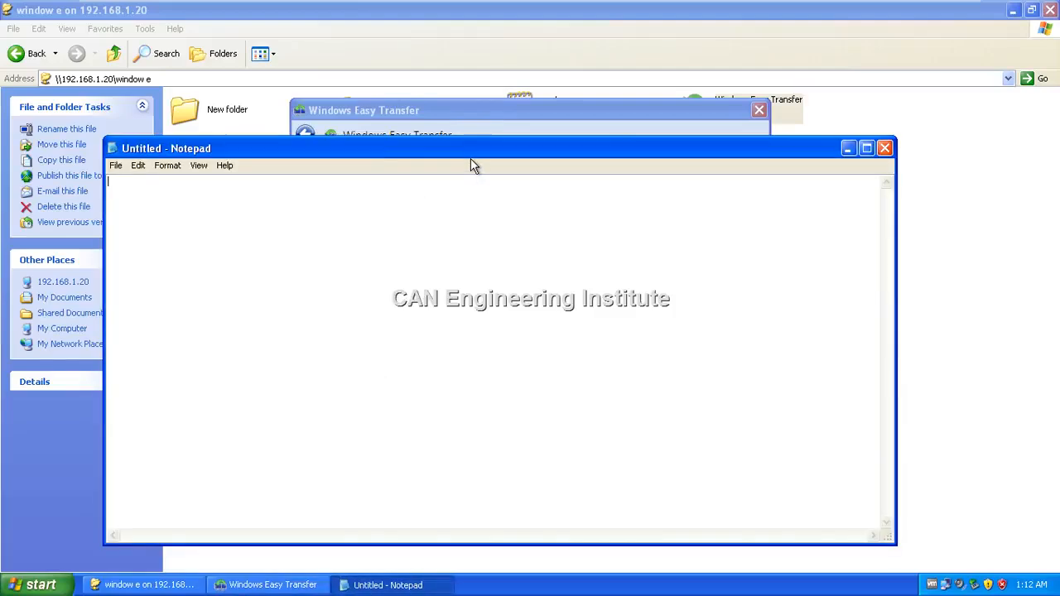
left_click_drag(477, 154, 834, 170)
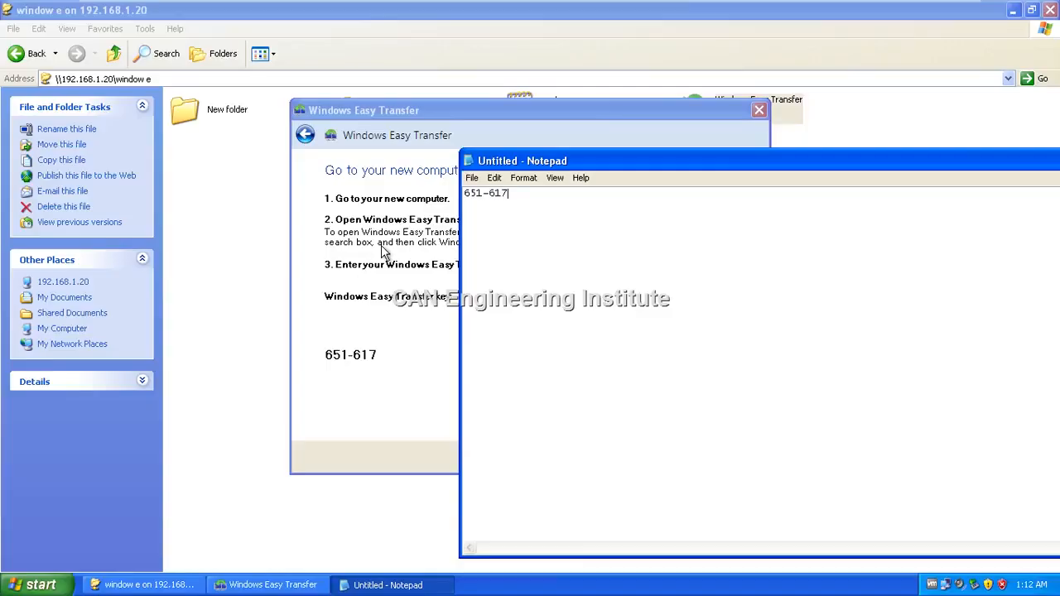
Copy the Windows Easy Transfer key from Notepad, minimize Notepad, and continue the wizard to start connecting
left_click_drag(510, 193, 454, 192)
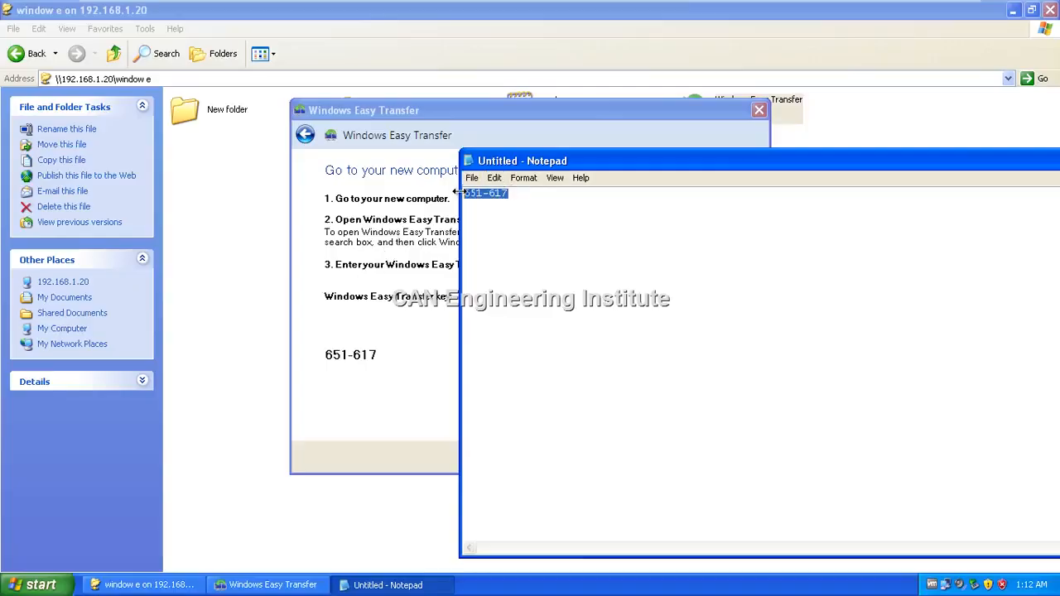
right_click(464, 193)
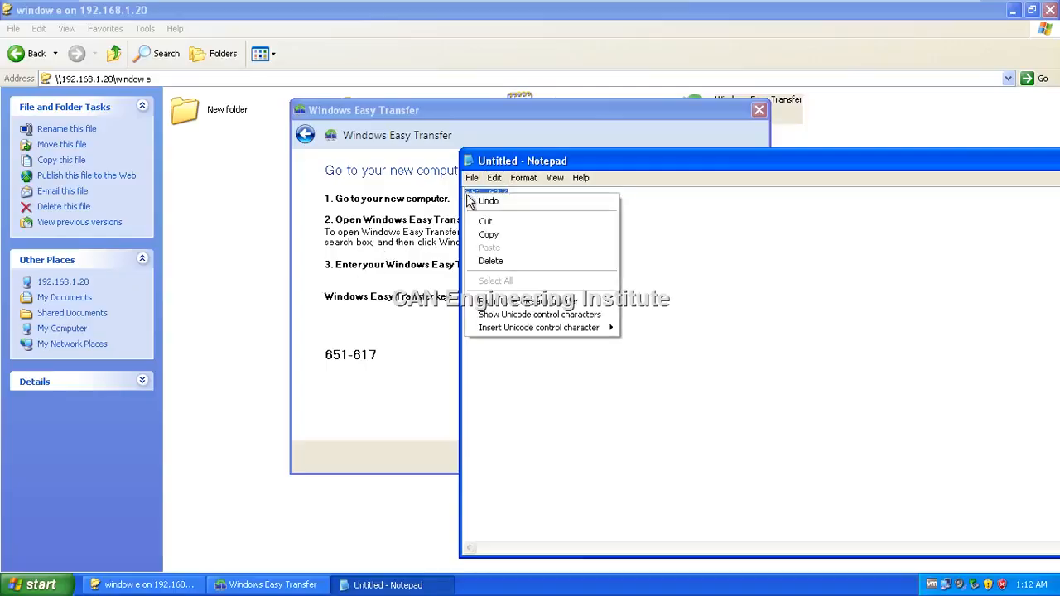
left_click(488, 235)
left_click_drag(611, 164, 267, 113)
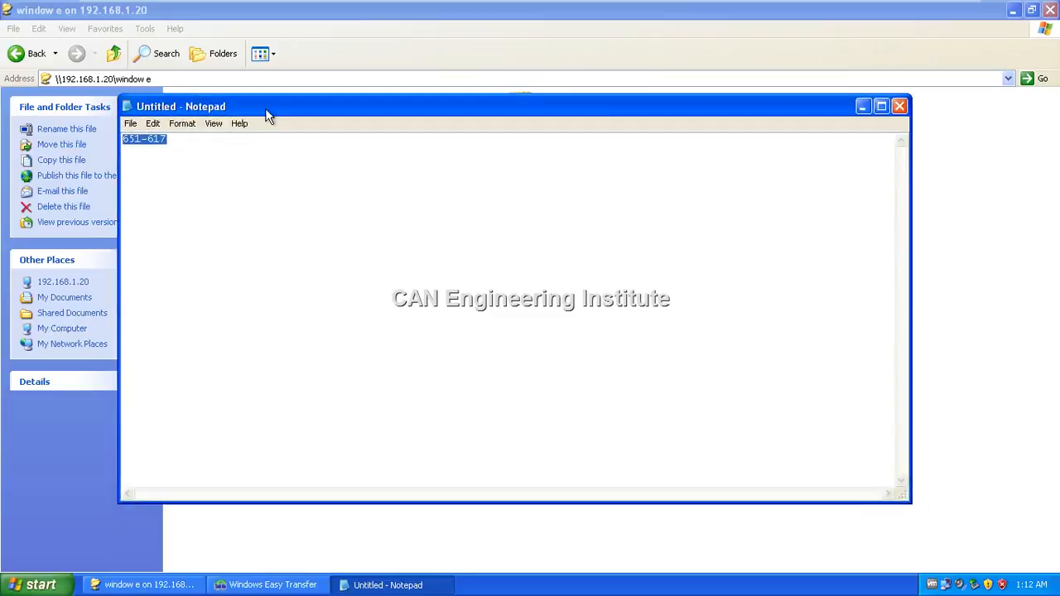
left_click(864, 106)
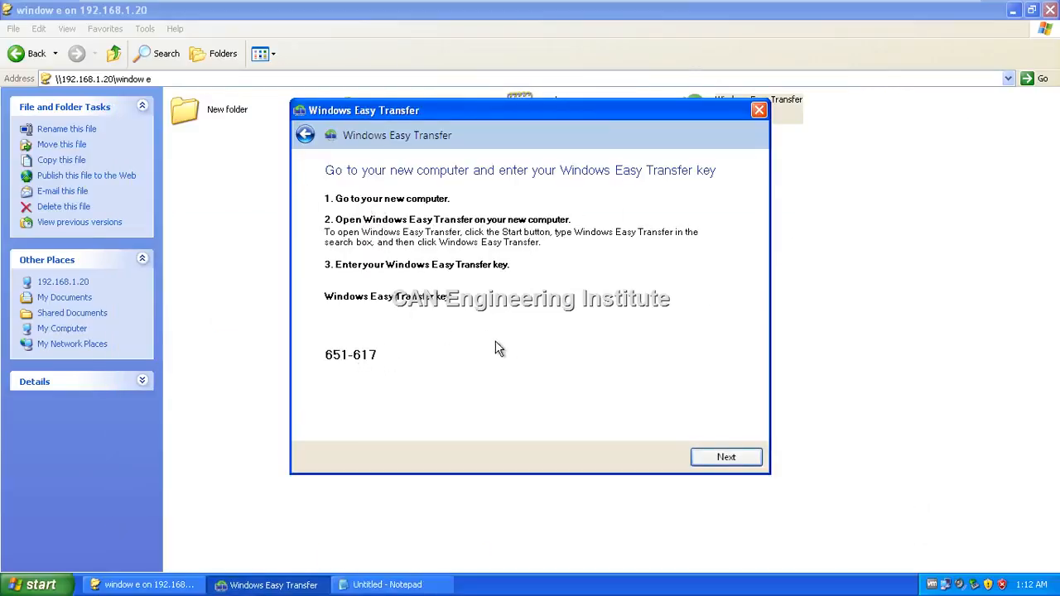
left_click(726, 458)
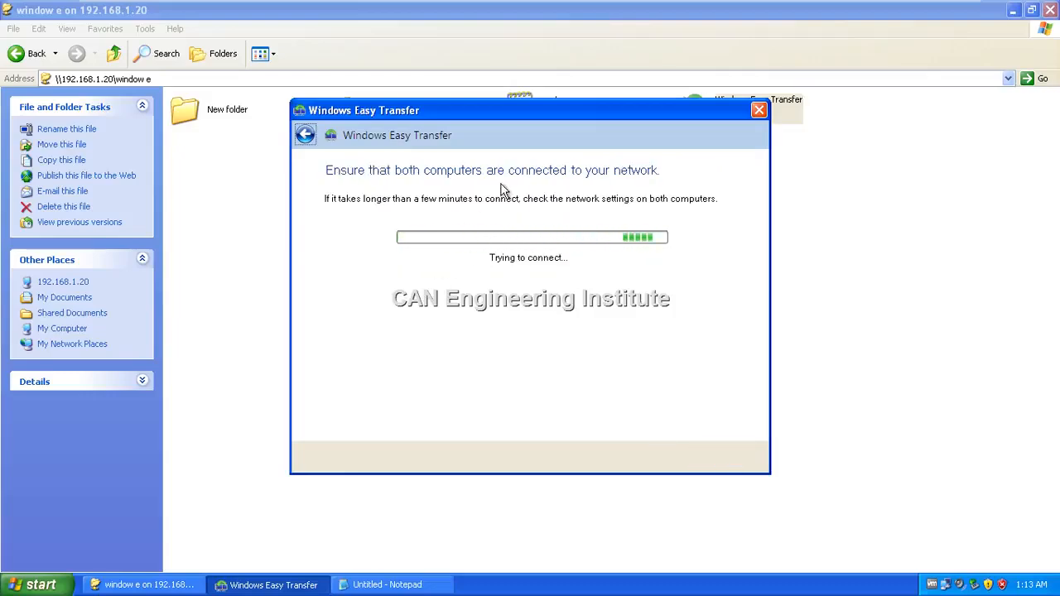
Switch to the Windows 7 x64 virtual machine, launch Windows Easy Transfer and continue past its welcome page
mouse_move(464, 2)
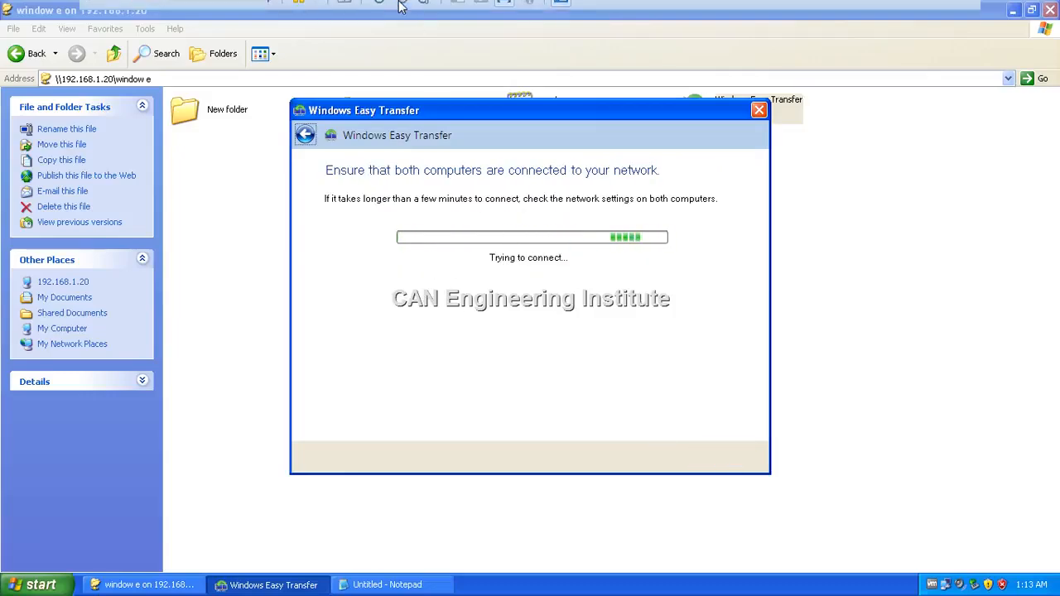
left_click(317, 15)
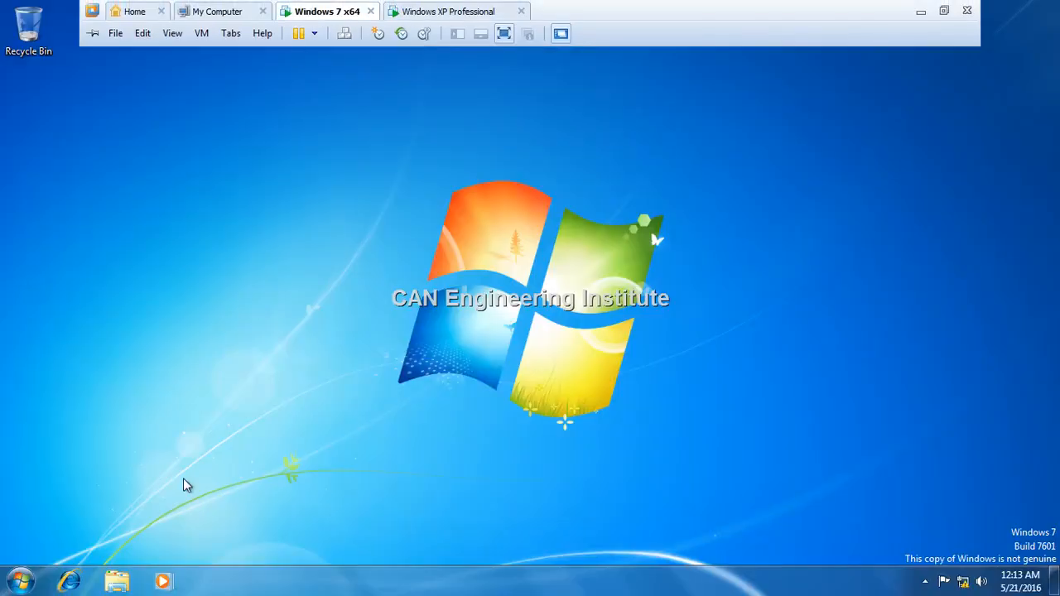
left_click(18, 583)
left_click(84, 544)
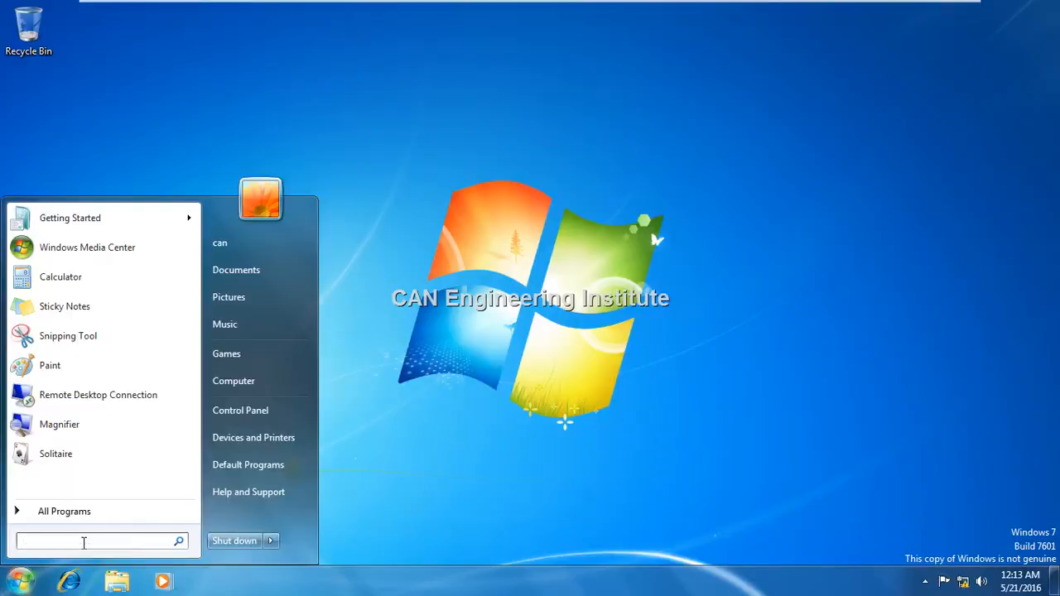
type("win")
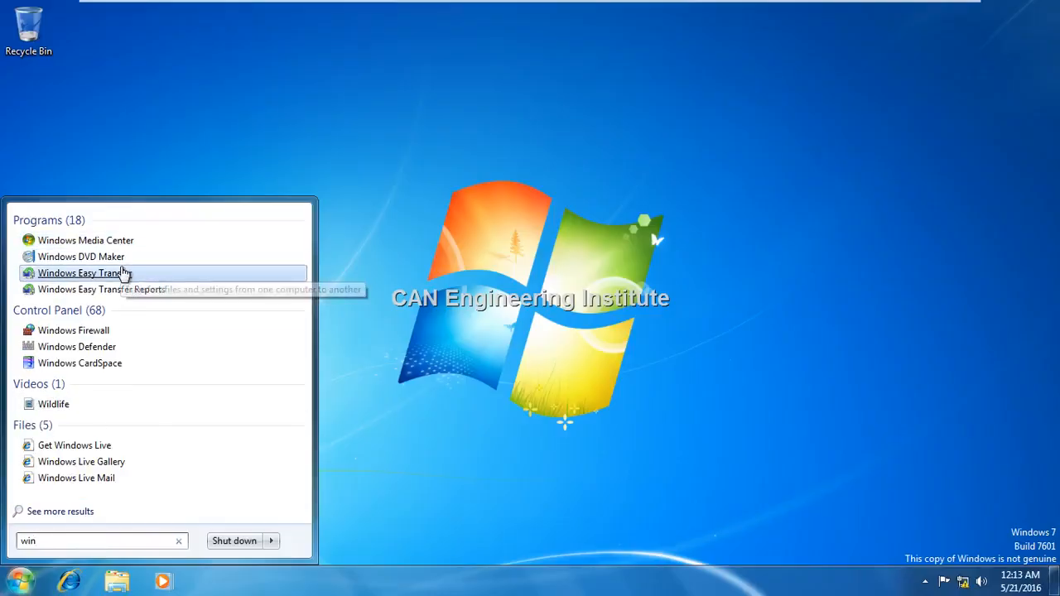
left_click(118, 274)
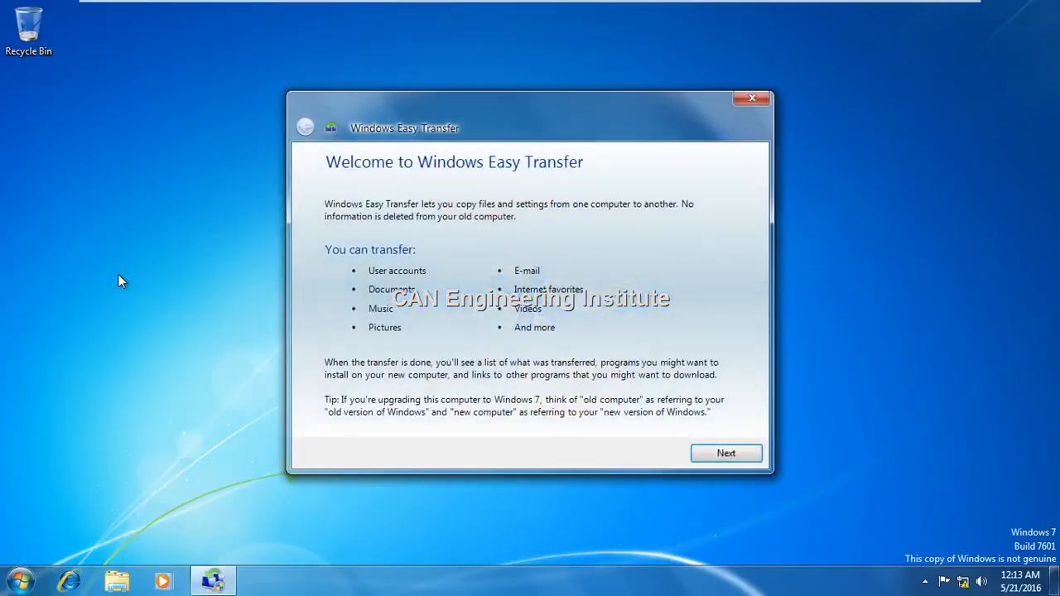
left_click(720, 454)
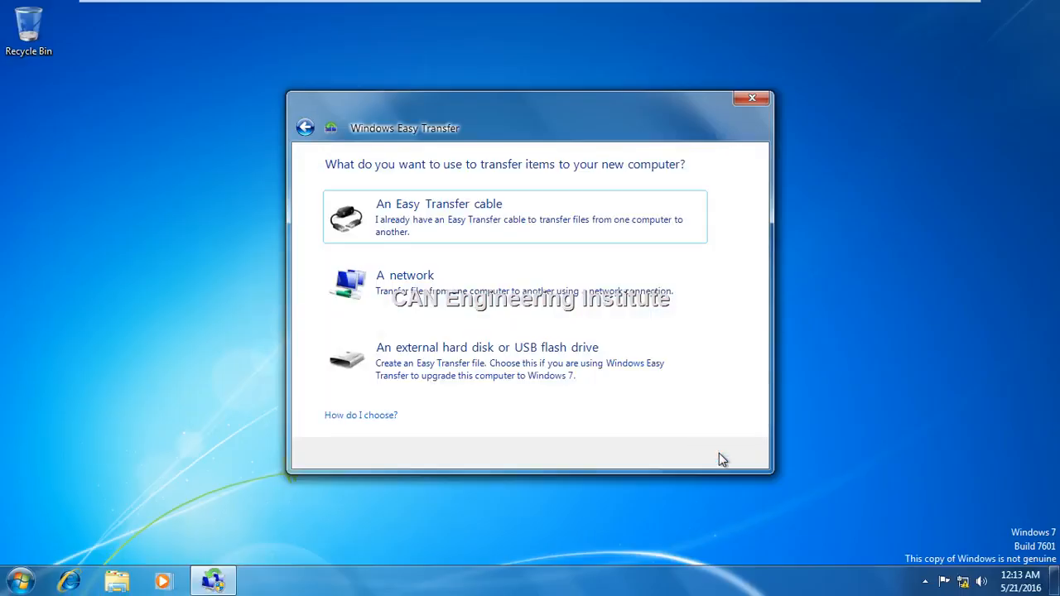
left_click(396, 287)
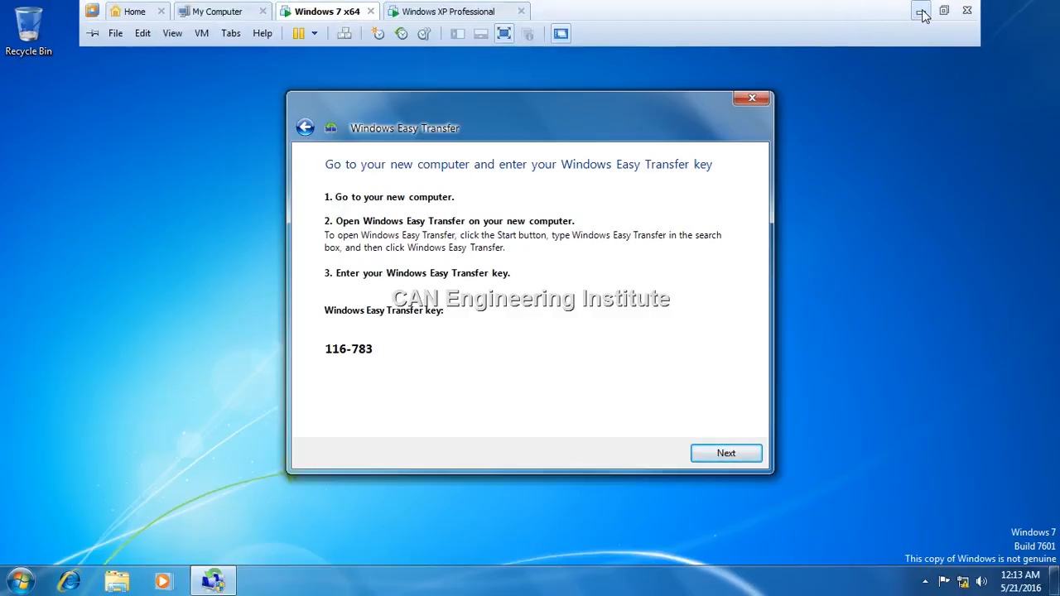
left_click(919, 8)
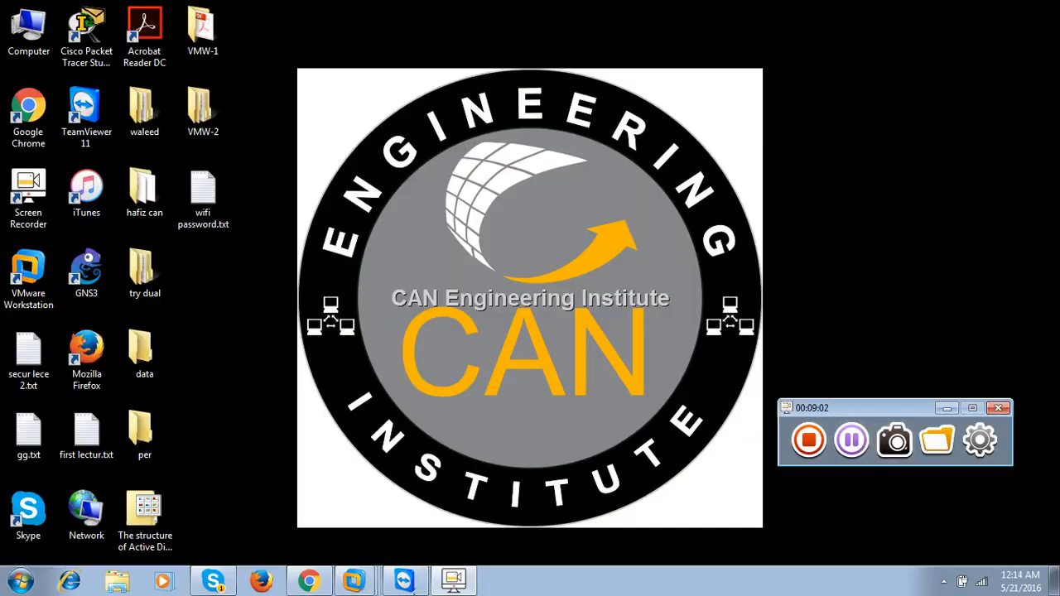
left_click(362, 585)
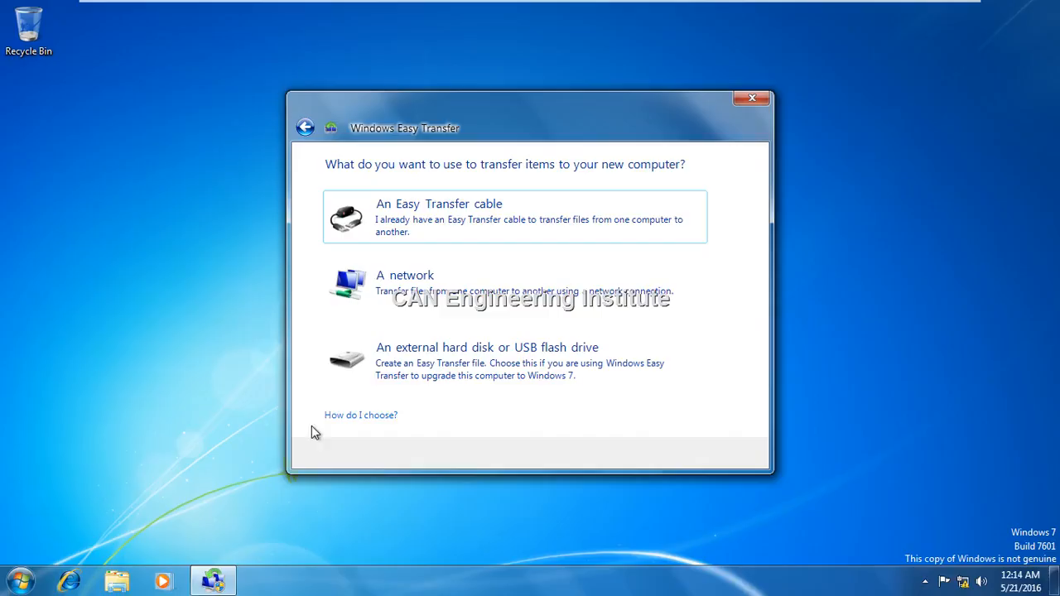
Choose a network transfer to this new computer, with Windows Easy Transfer already installed on the old one, and continue to key entry
left_click(411, 284)
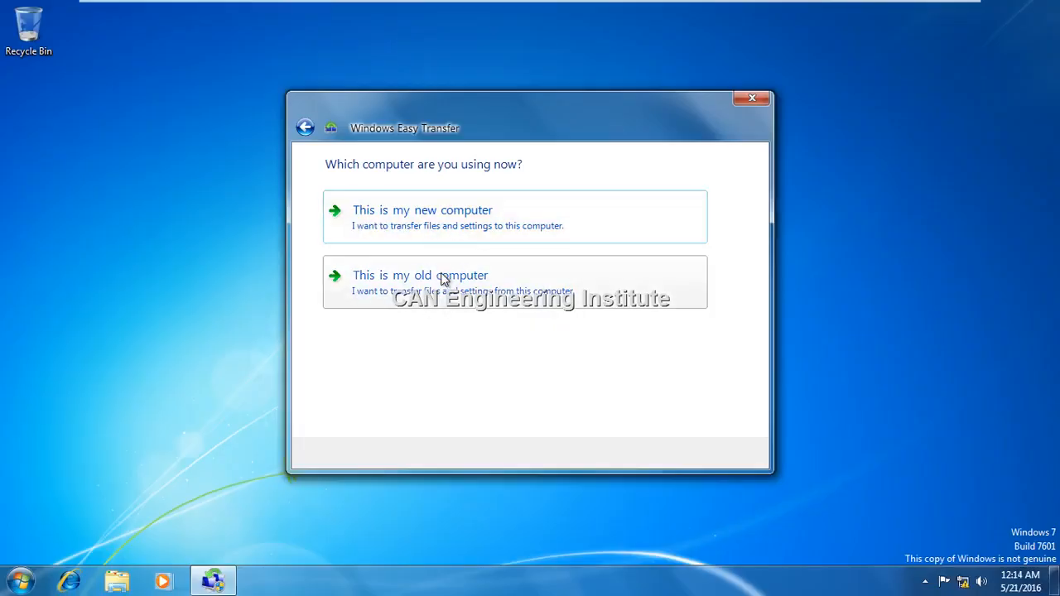
left_click(439, 228)
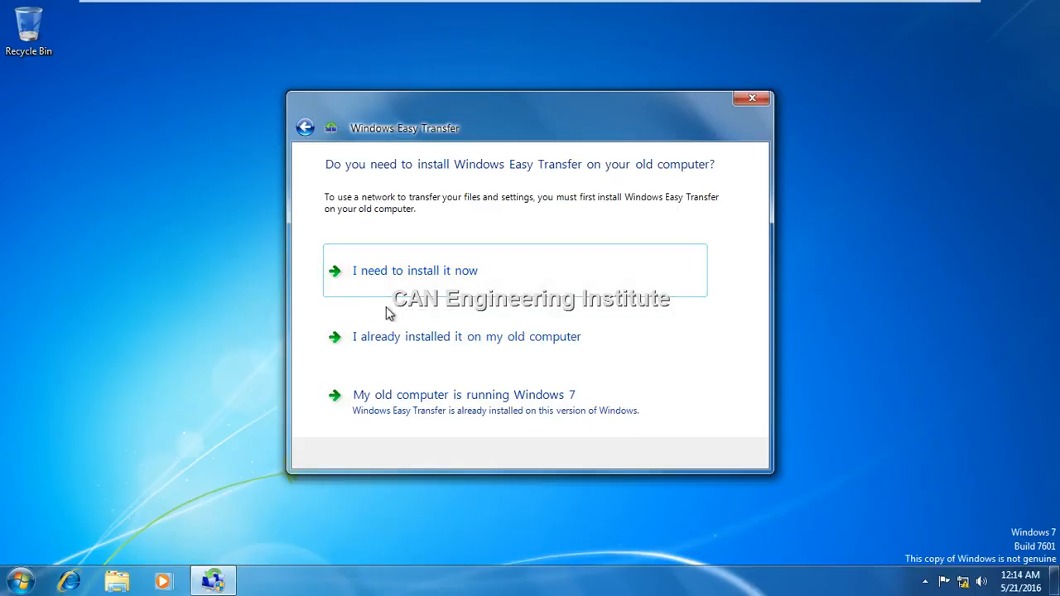
left_click(453, 348)
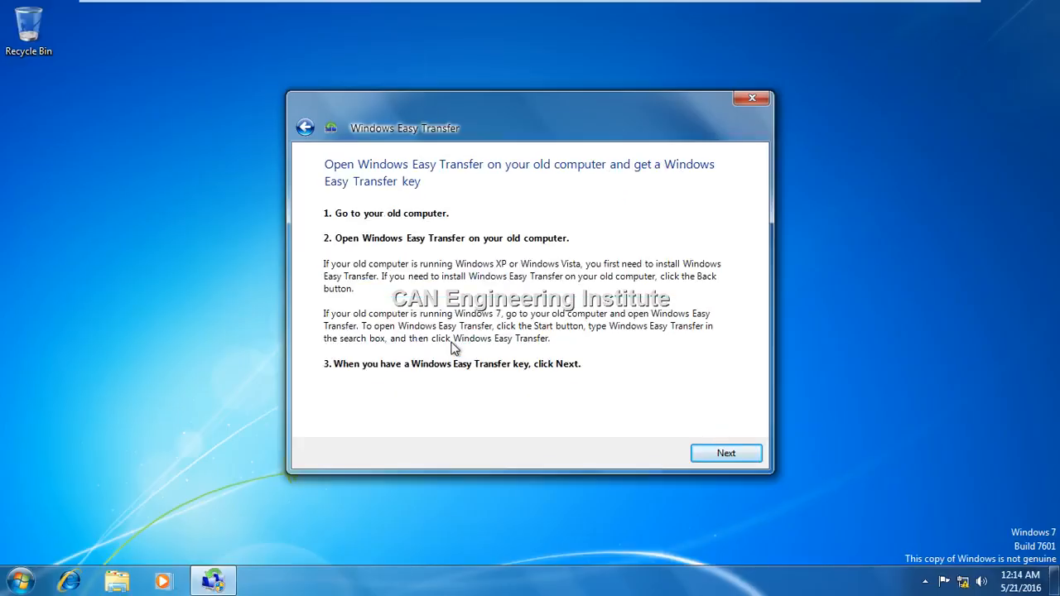
left_click(713, 456)
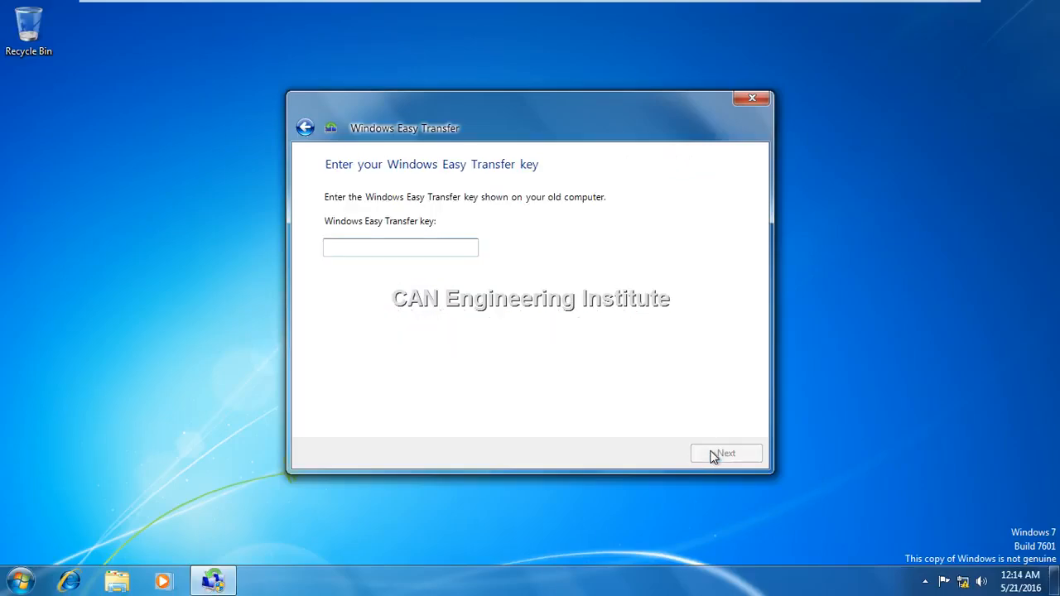
Paste the Windows Easy Transfer key, compare it with the Notepad copy on Windows XP Professional, and submit it to connect
right_click(410, 246)
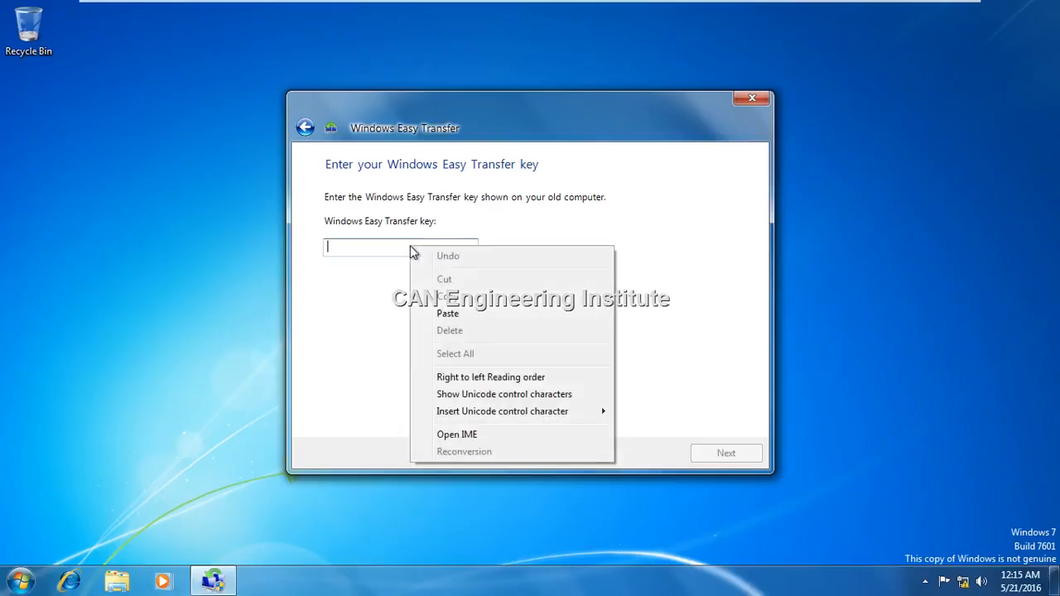
left_click(449, 318)
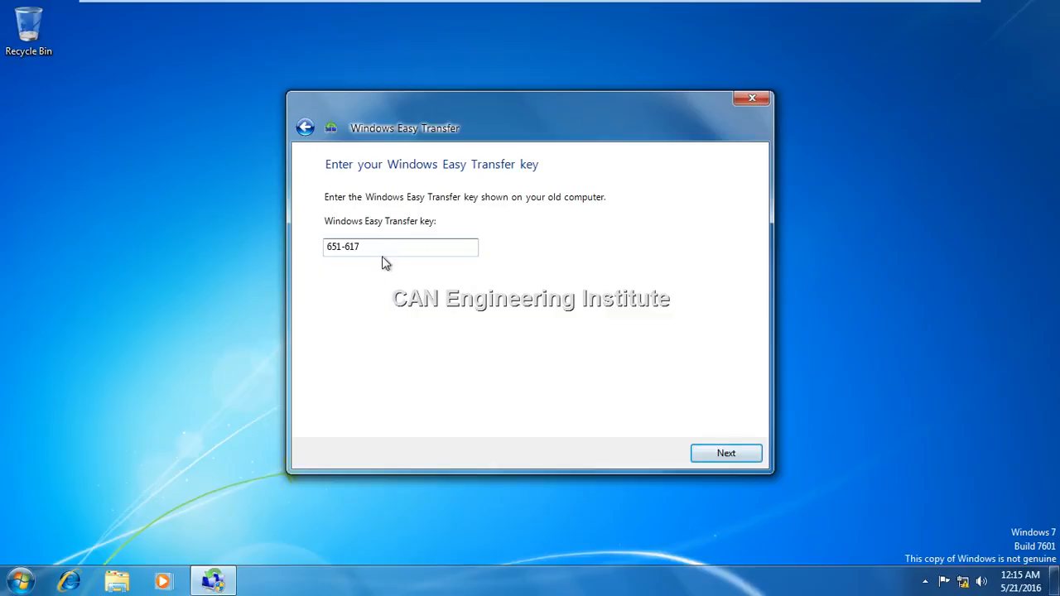
mouse_move(507, 4)
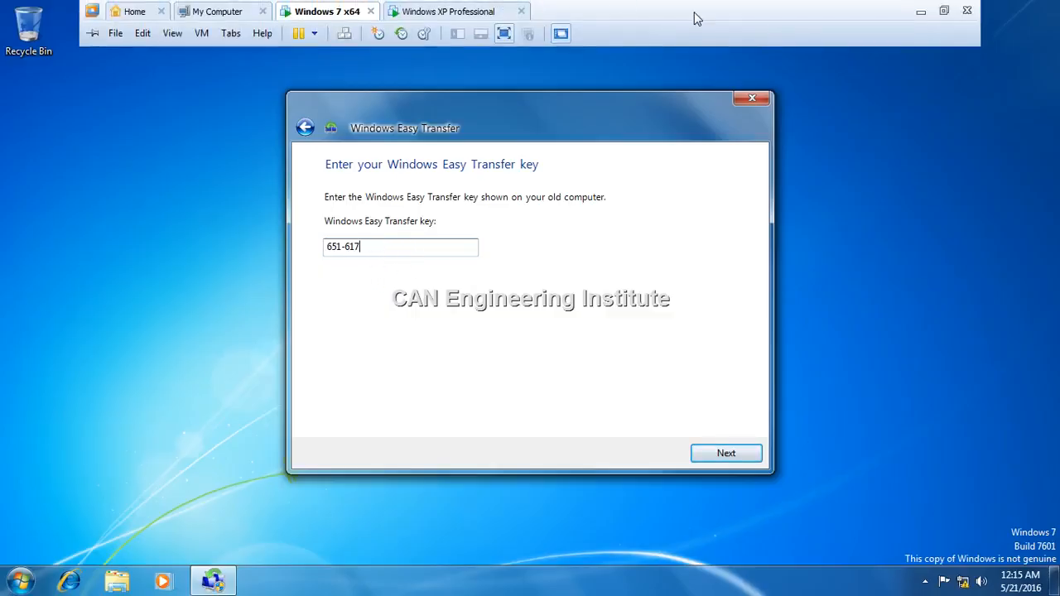
left_click(457, 10)
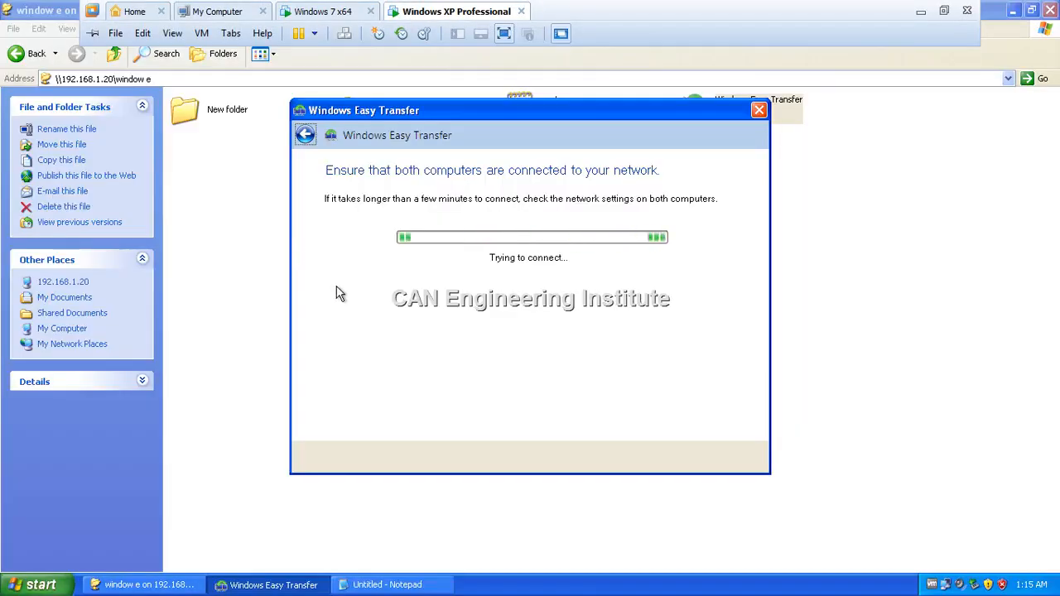
left_click(376, 585)
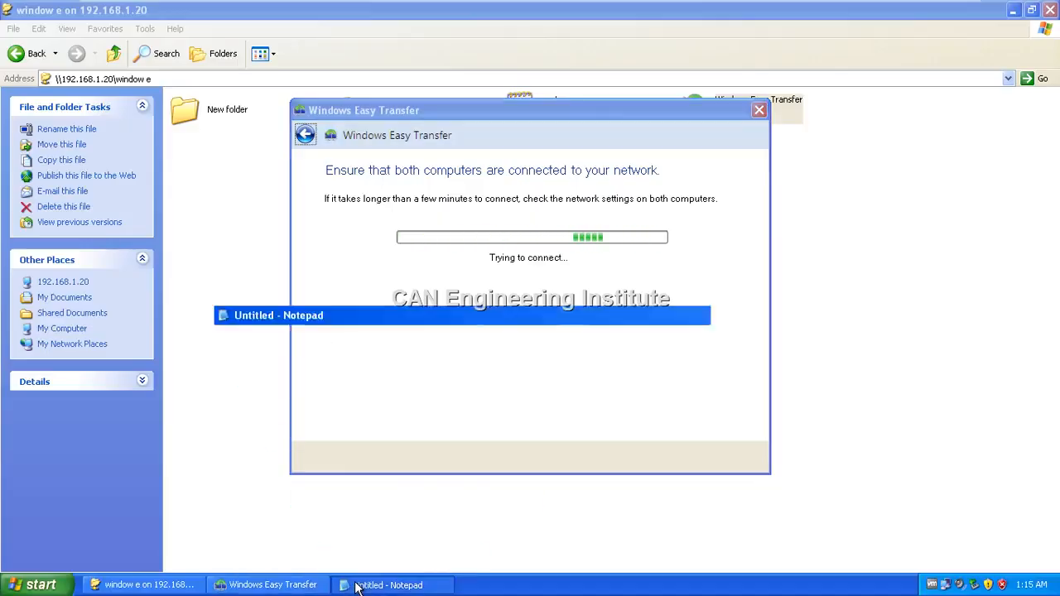
mouse_move(568, 5)
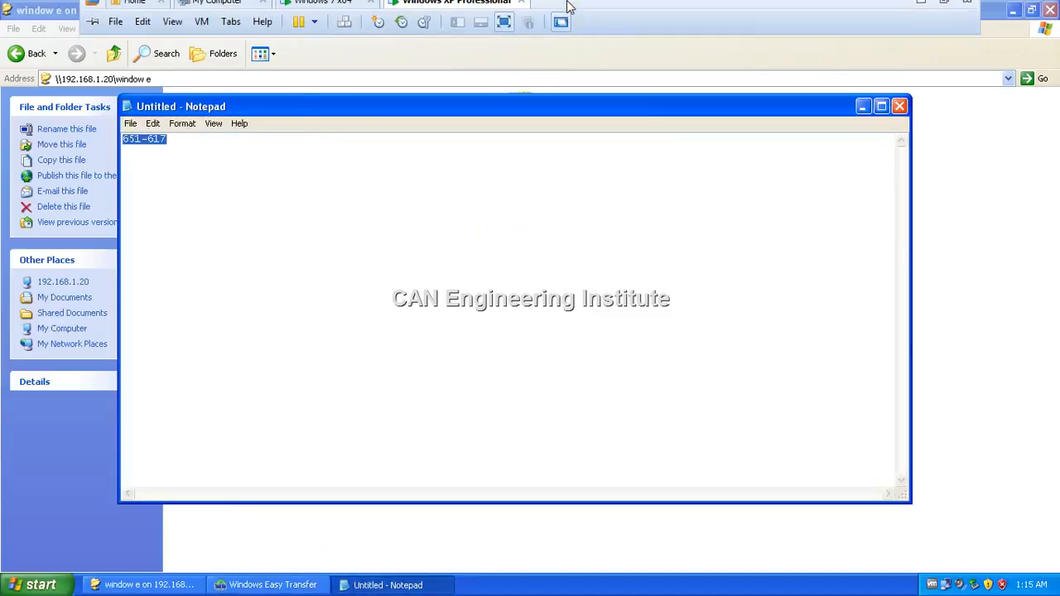
left_click(323, 12)
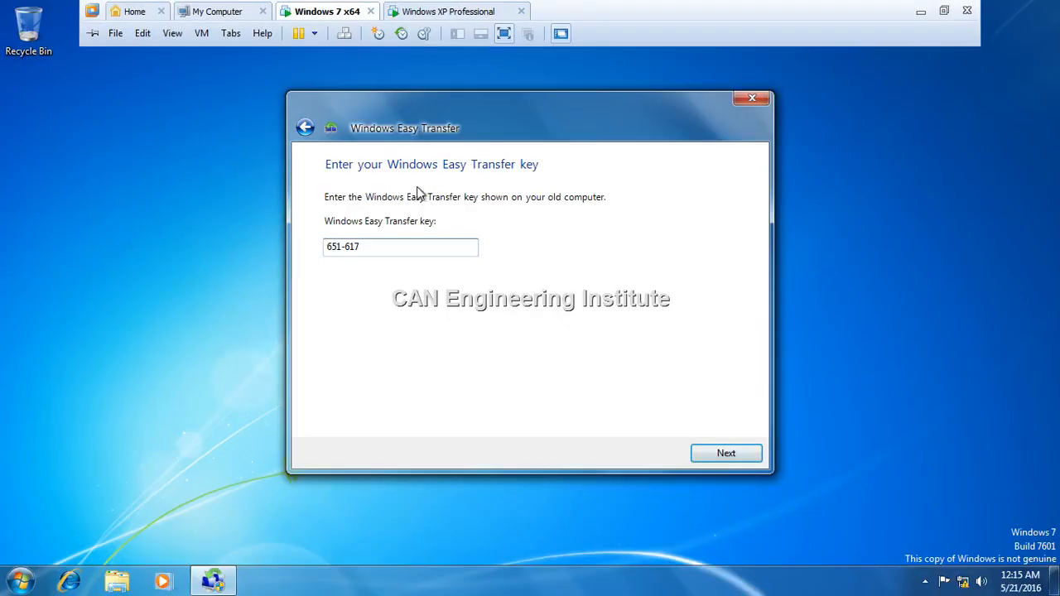
left_click(724, 454)
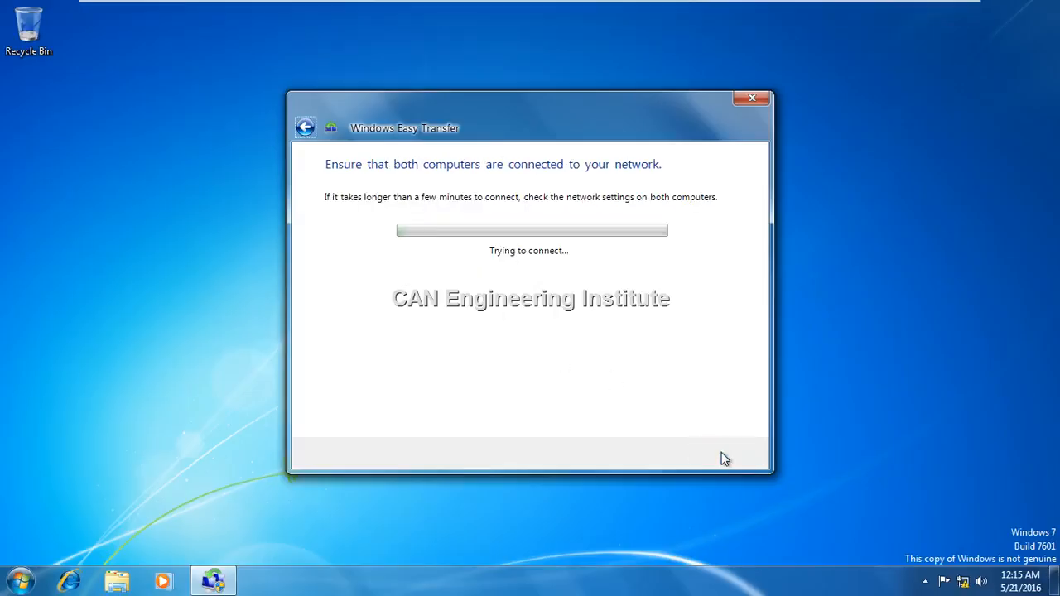
Look through the accounts and shared items being scanned for transfer, and return to the Windows XP Professional virtual machine
mouse_move(714, 6)
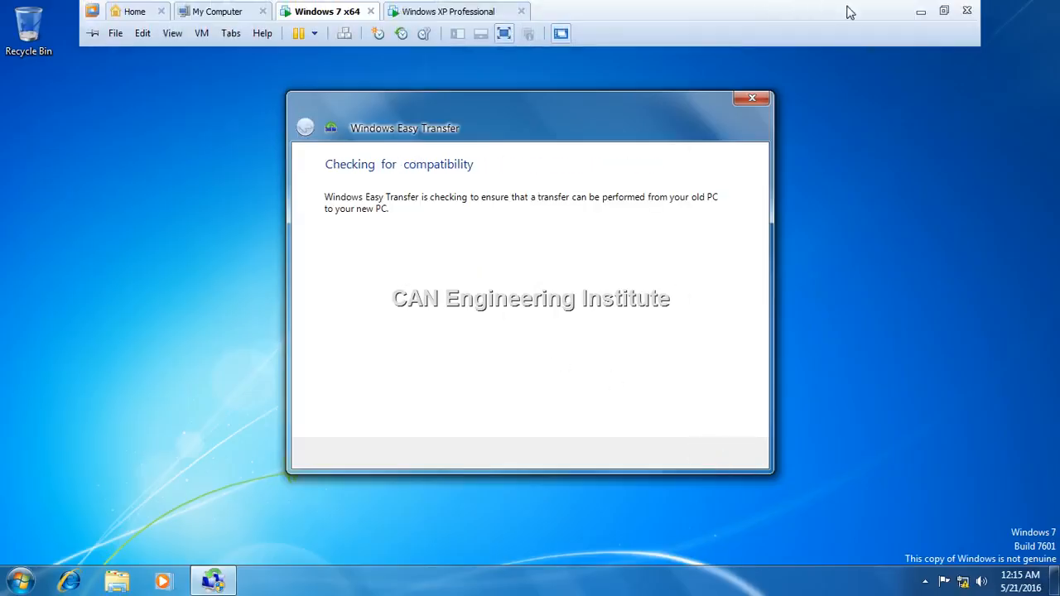
left_click(921, 15)
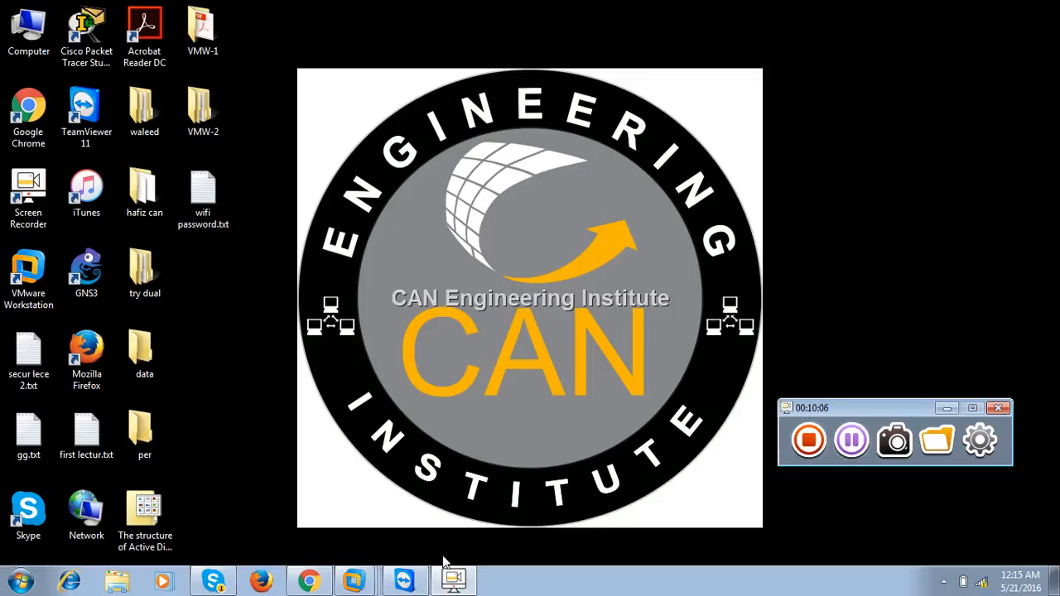
left_click(366, 586)
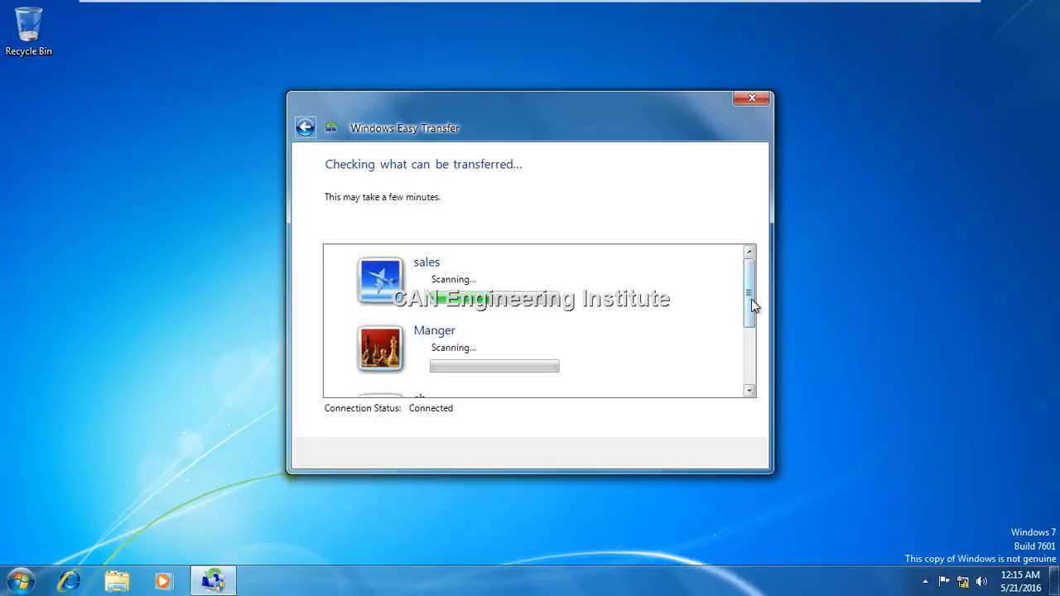
left_click_drag(751, 299, 744, 350)
mouse_move(513, 8)
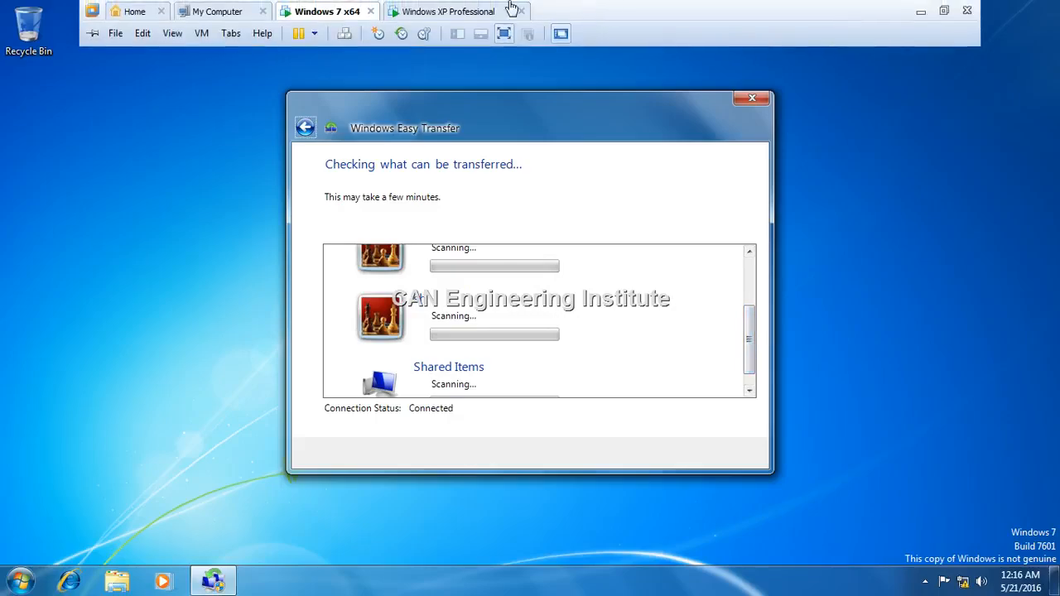
left_click(439, 15)
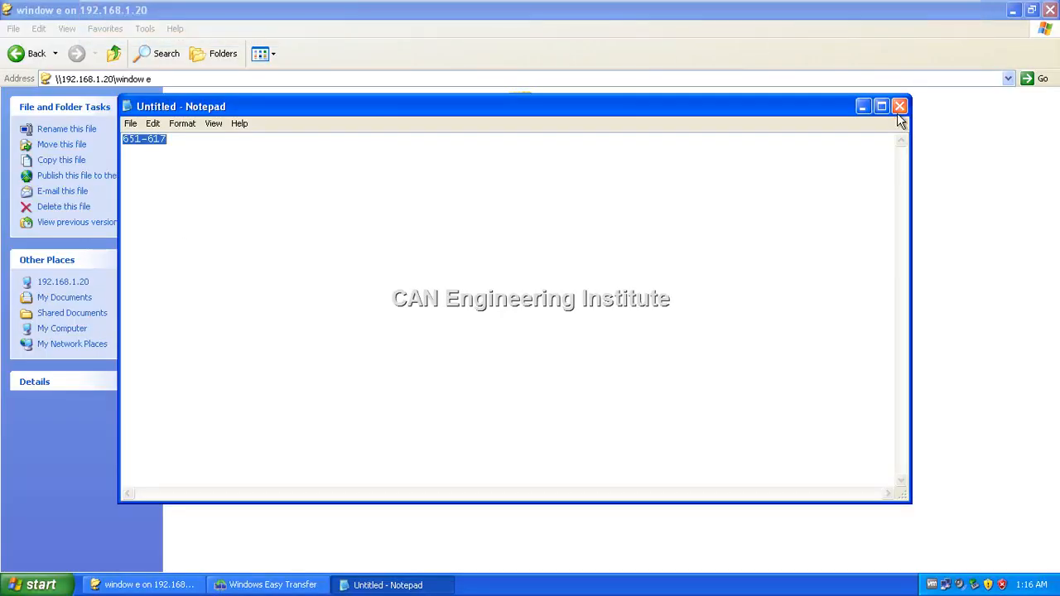
Close the untitled Notepad note holding the transfer key without saving it
left_click(900, 108)
left_click(540, 340)
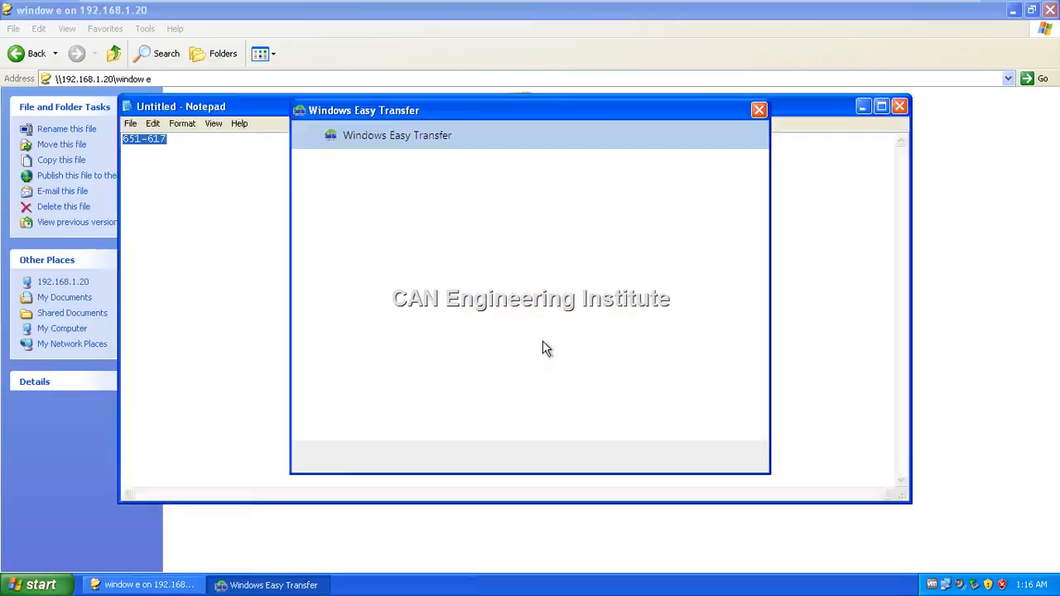
Review the local user accounts on the Windows XP machine in Computer Management, and close the console
left_click(35, 588)
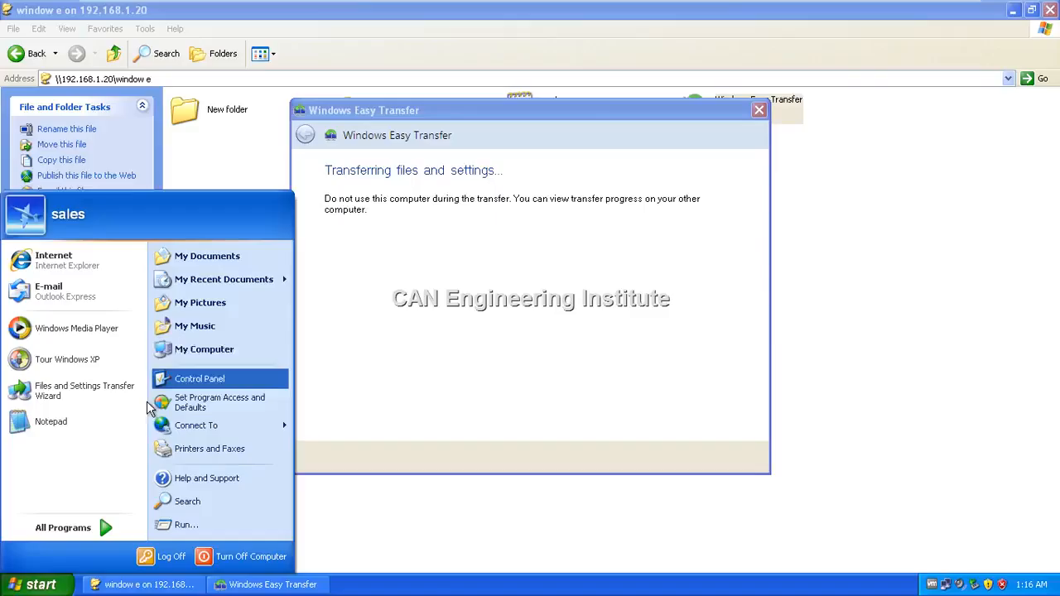
right_click(205, 348)
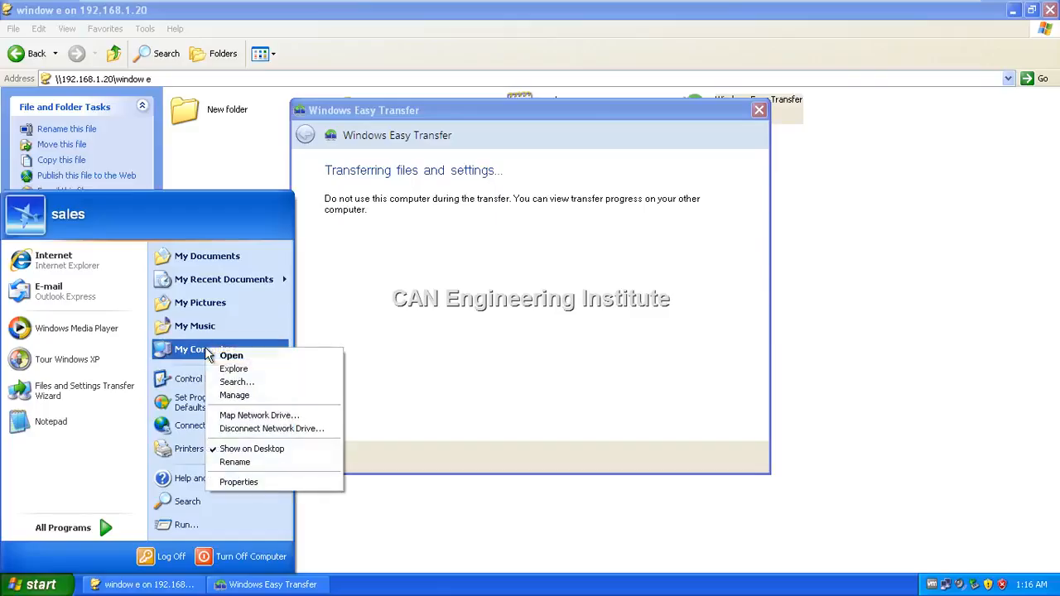
left_click(237, 397)
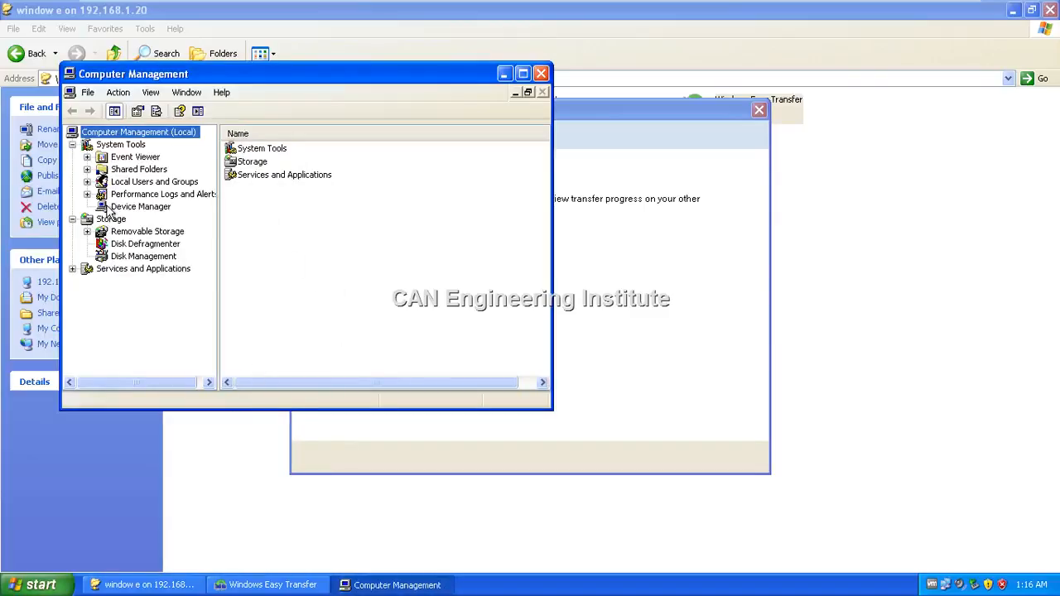
left_click(119, 183)
double_click(119, 184)
double_click(242, 149)
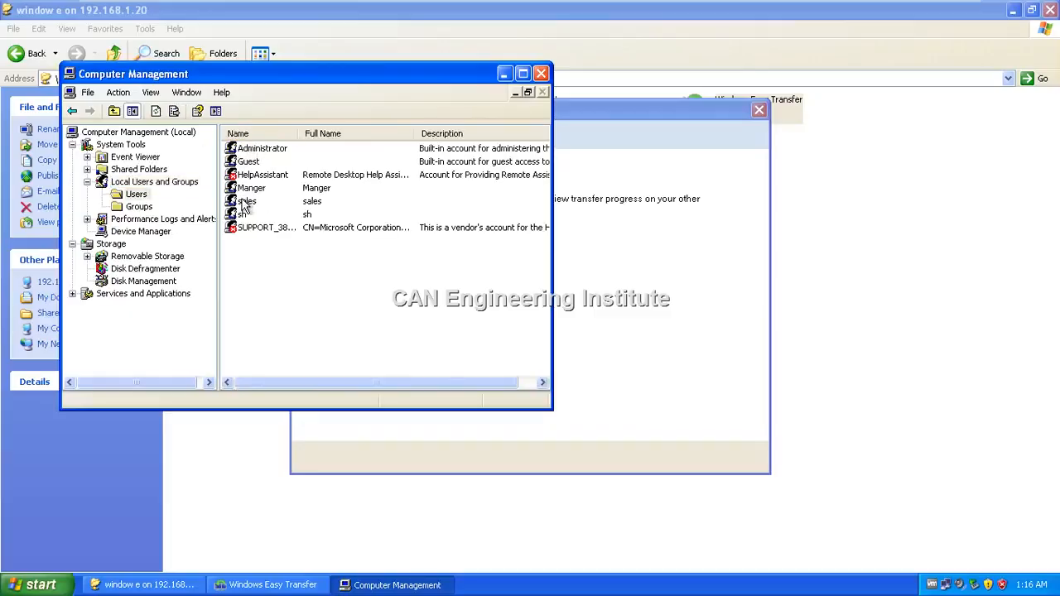
left_click(541, 74)
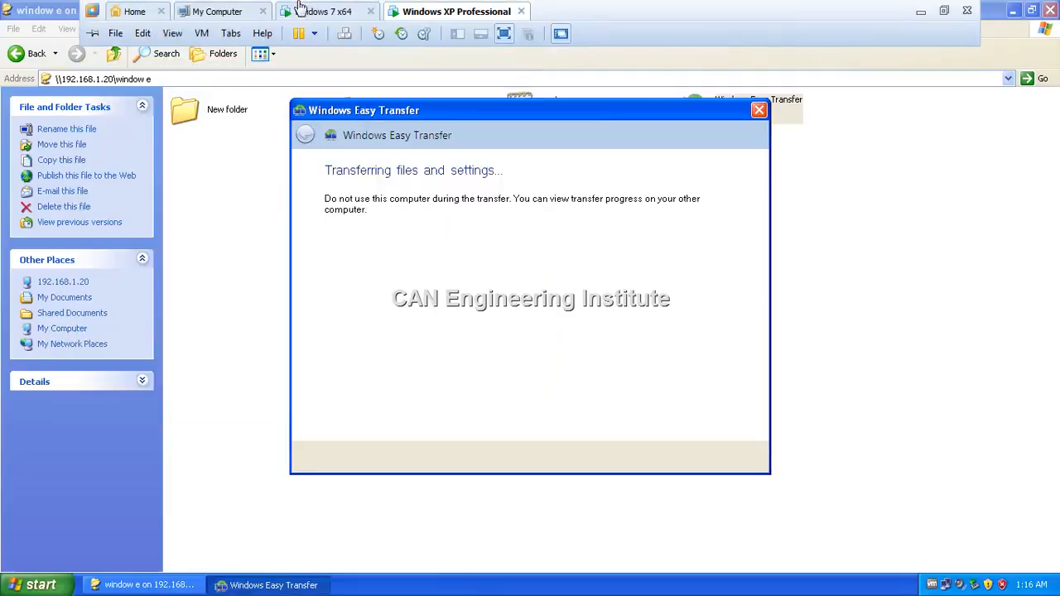
Switch to the Windows 7 x64 virtual machine and exclude Manger, sh and Shared Items from the transfer, keeping only the sales account
left_click(321, 13)
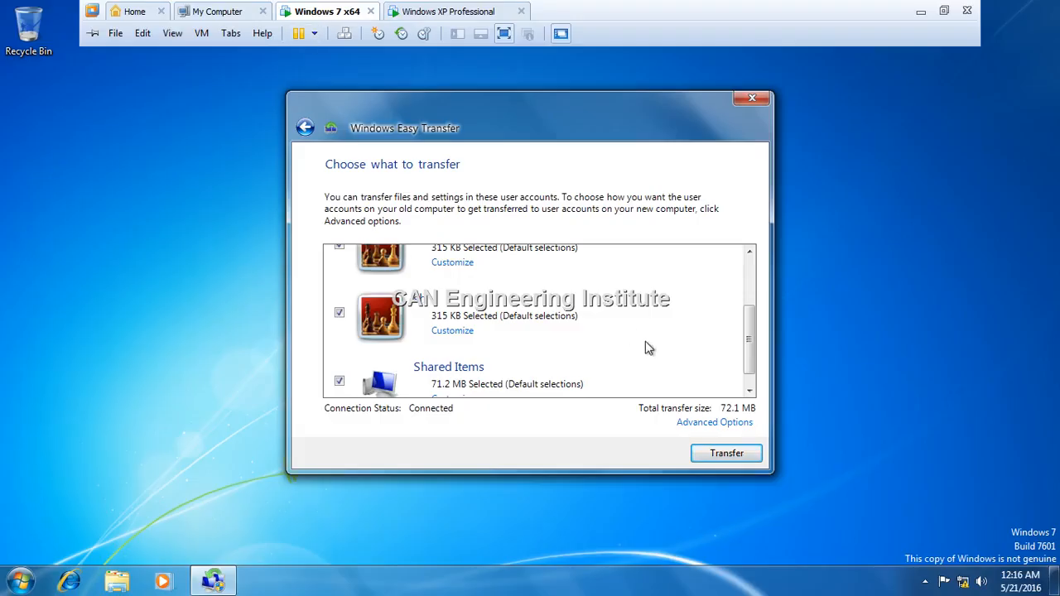
left_click_drag(750, 363, 739, 315)
left_click(339, 327)
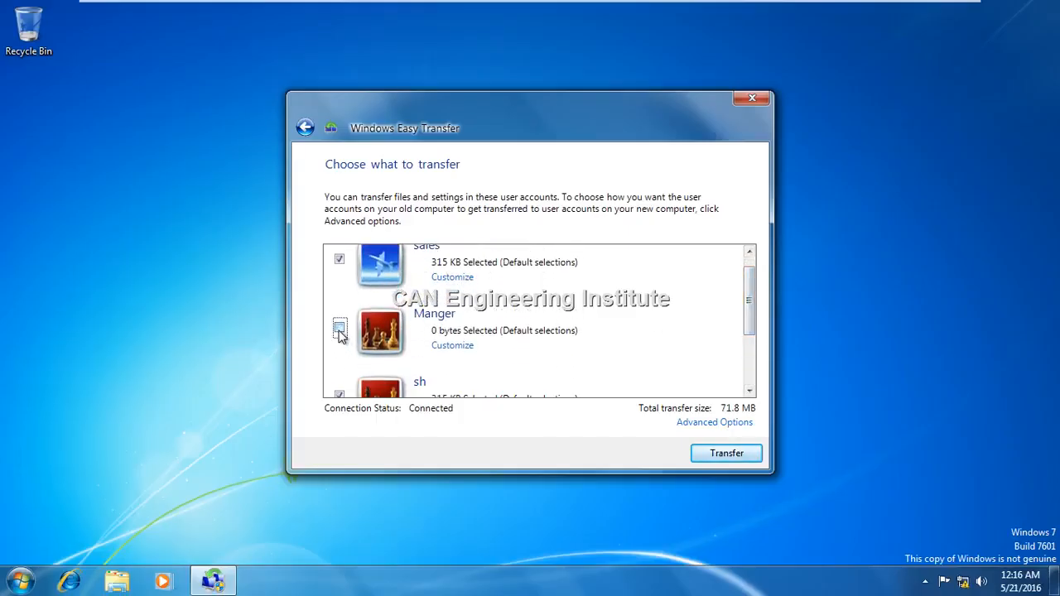
left_click_drag(752, 314, 744, 365)
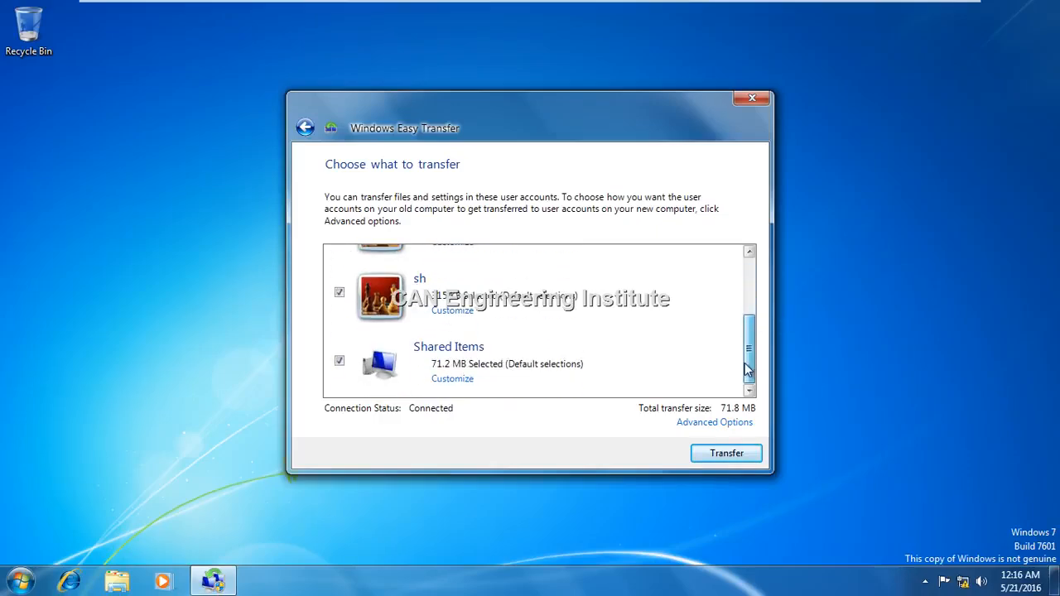
left_click(340, 362)
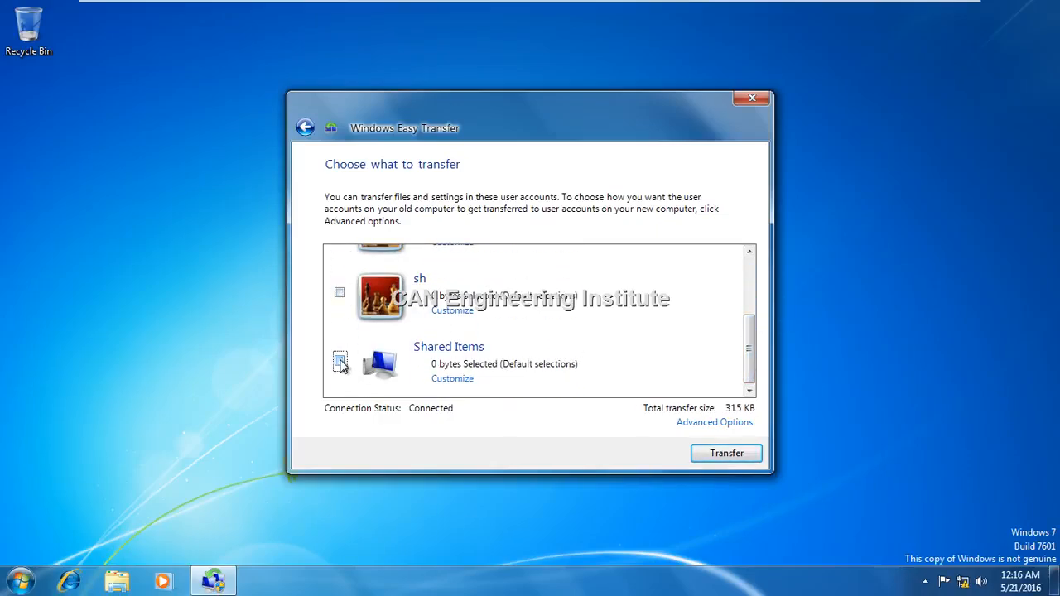
Examine which folders and settings of the sales account are selected for transfer, and close the customization list
left_click_drag(749, 336, 739, 285)
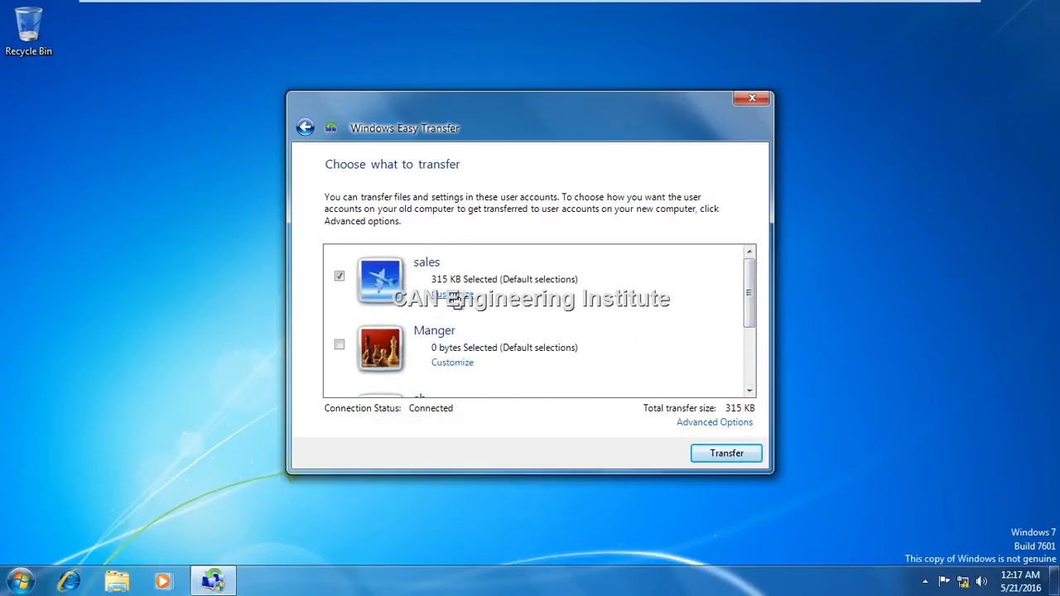
left_click(460, 295)
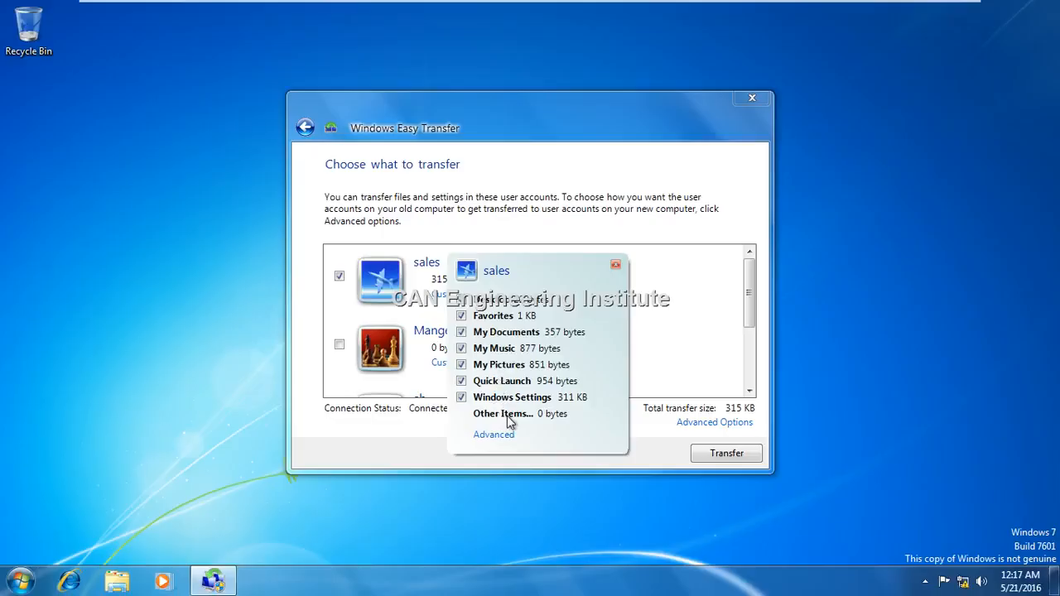
left_click(692, 318)
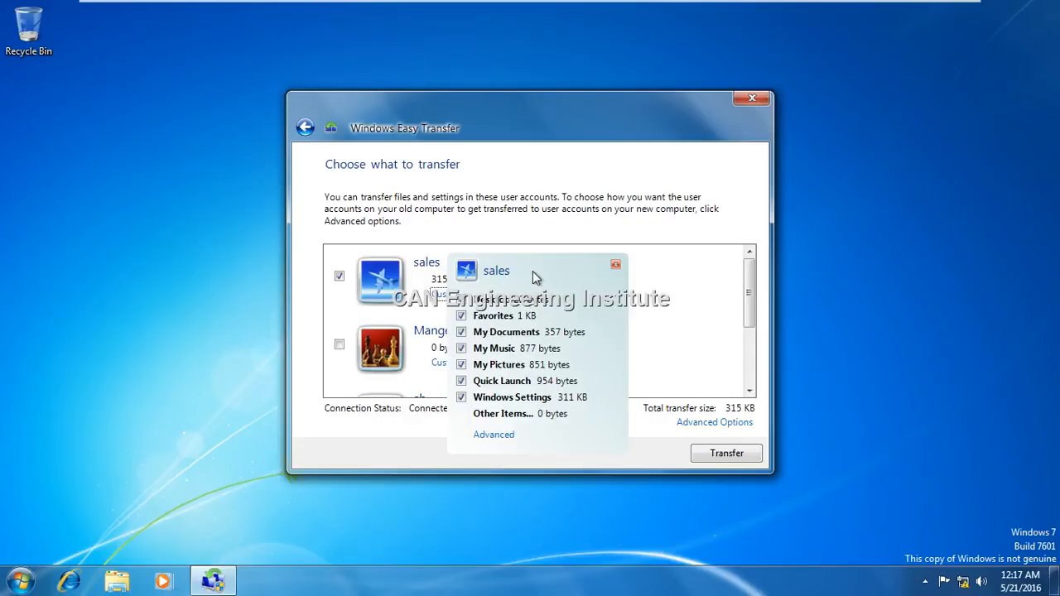
left_click(616, 265)
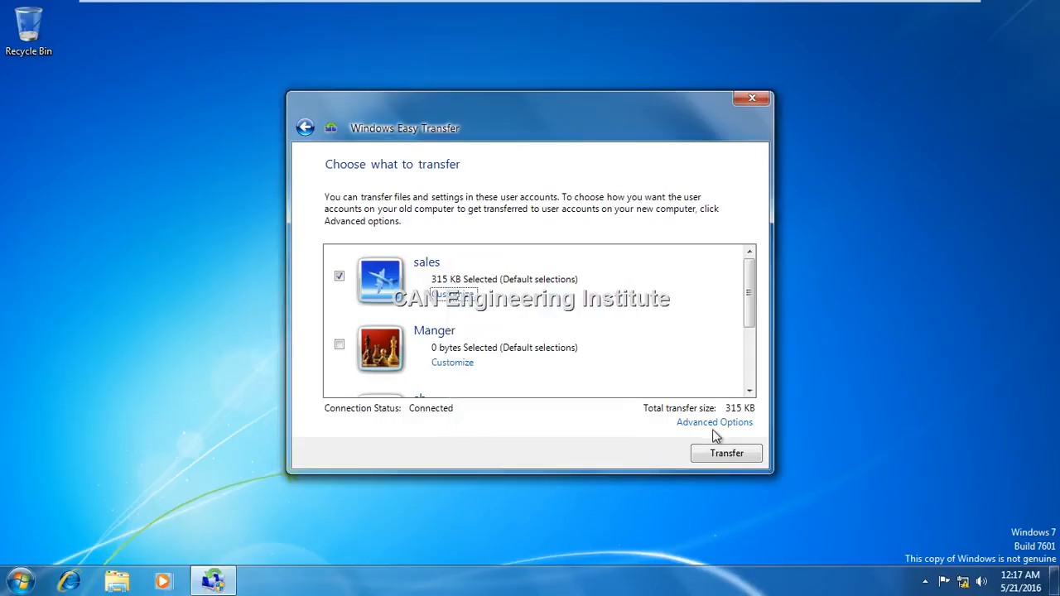
Start transferring the sales account's files and settings to this computer and follow the progress
mouse_move(749, 291)
left_mouse_down()
mouse_move(749, 323)
mouse_move(749, 298)
left_mouse_up()
left_click(728, 455)
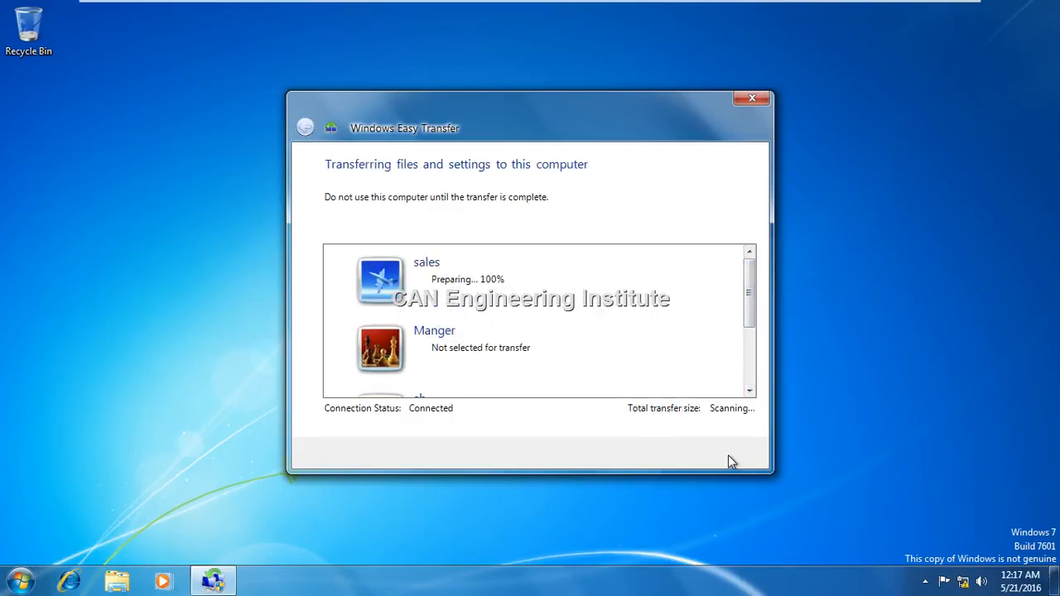
left_click_drag(752, 294, 747, 303)
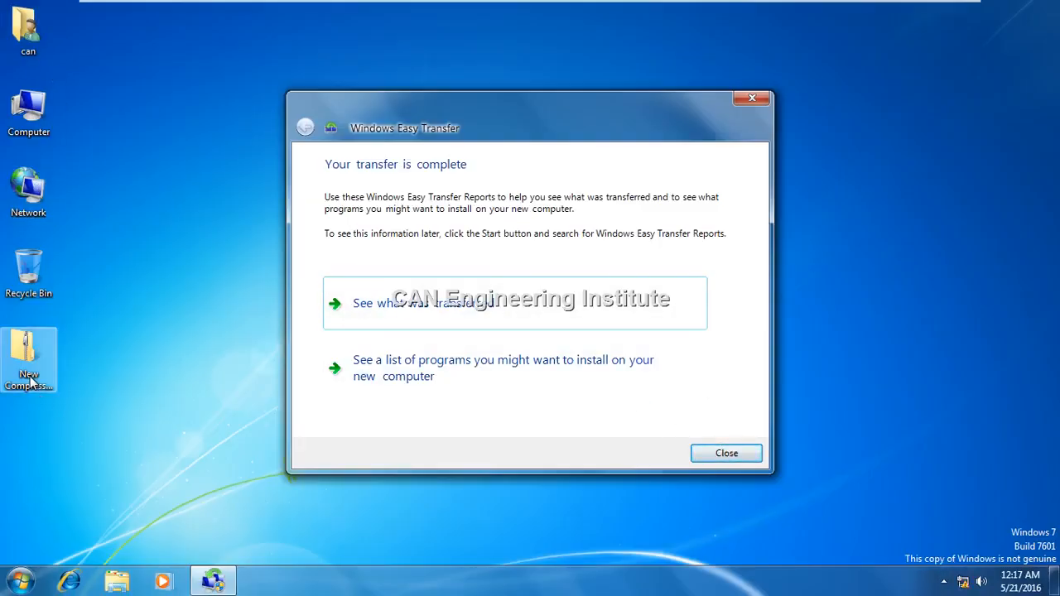
Check the Documents and Music libraries for the transferred files, and close the Explorer window
left_click(20, 582)
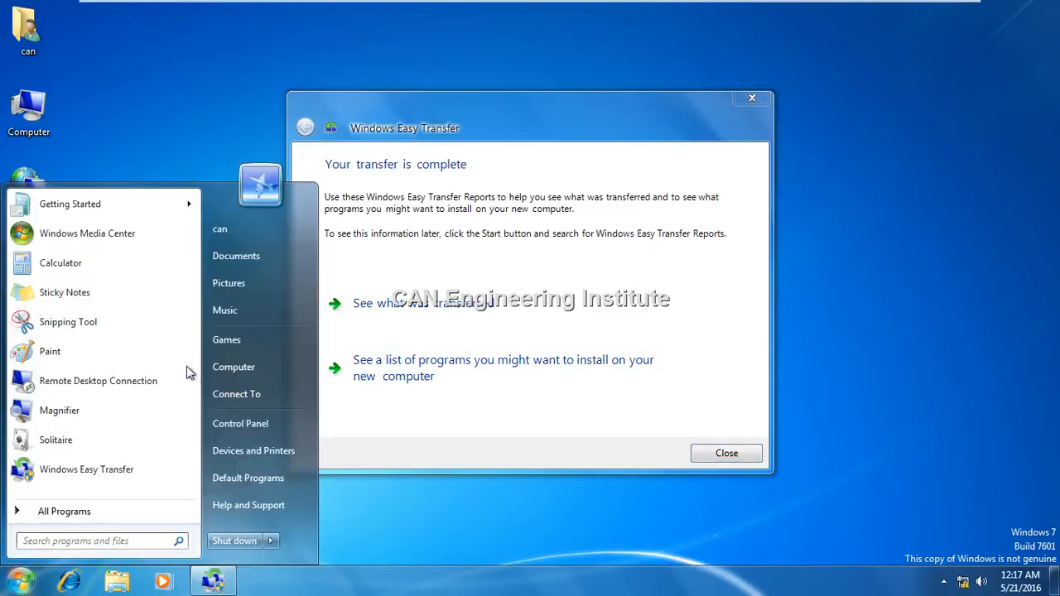
left_click(236, 255)
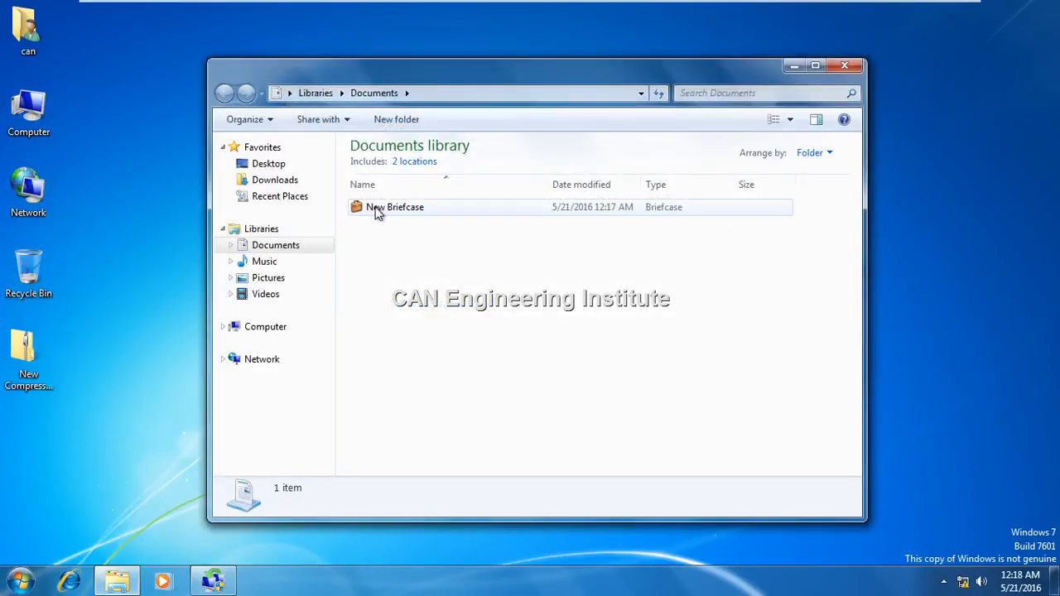
left_click(262, 263)
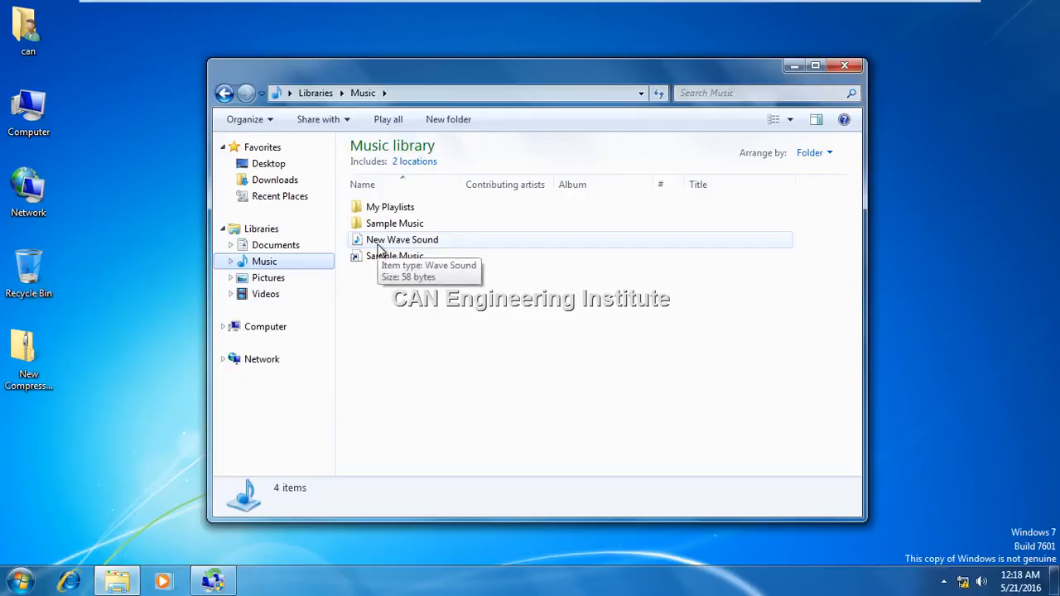
left_click(845, 66)
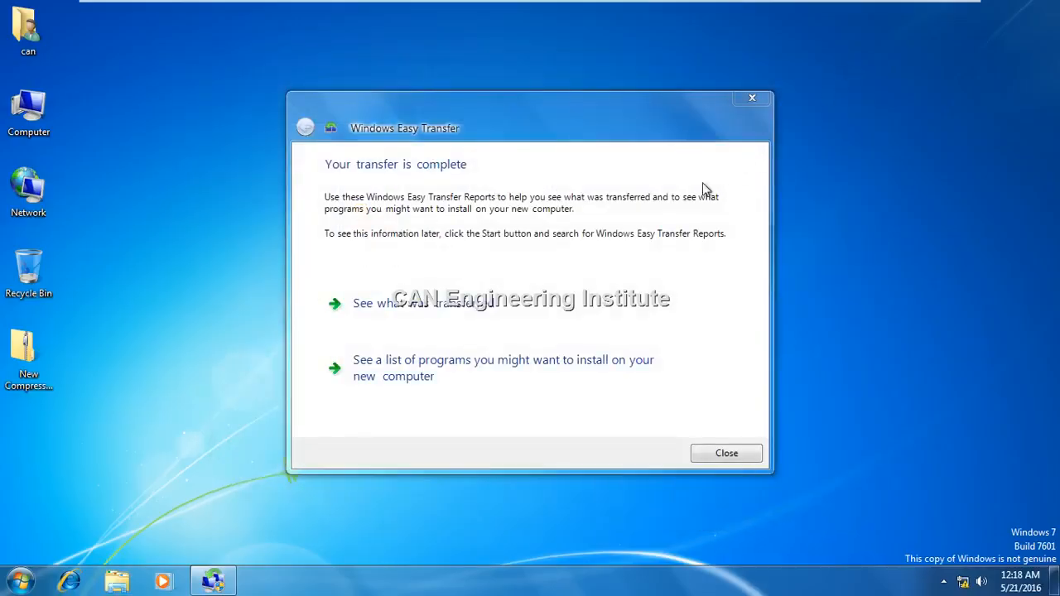
Review the report of transferred items and the report of programs to install, closing the reports window after each
left_click(416, 310)
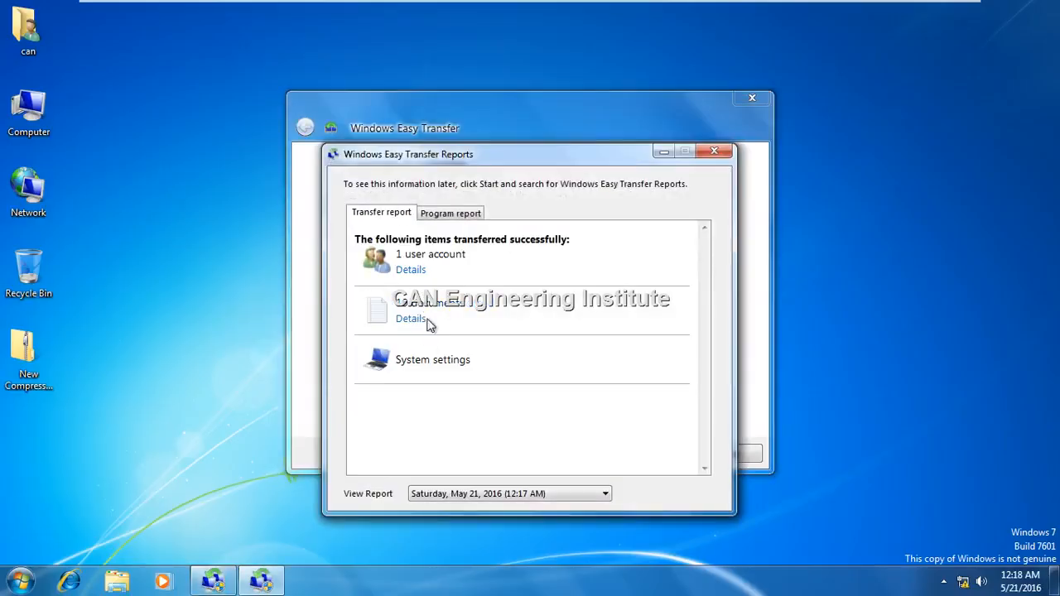
left_click(724, 152)
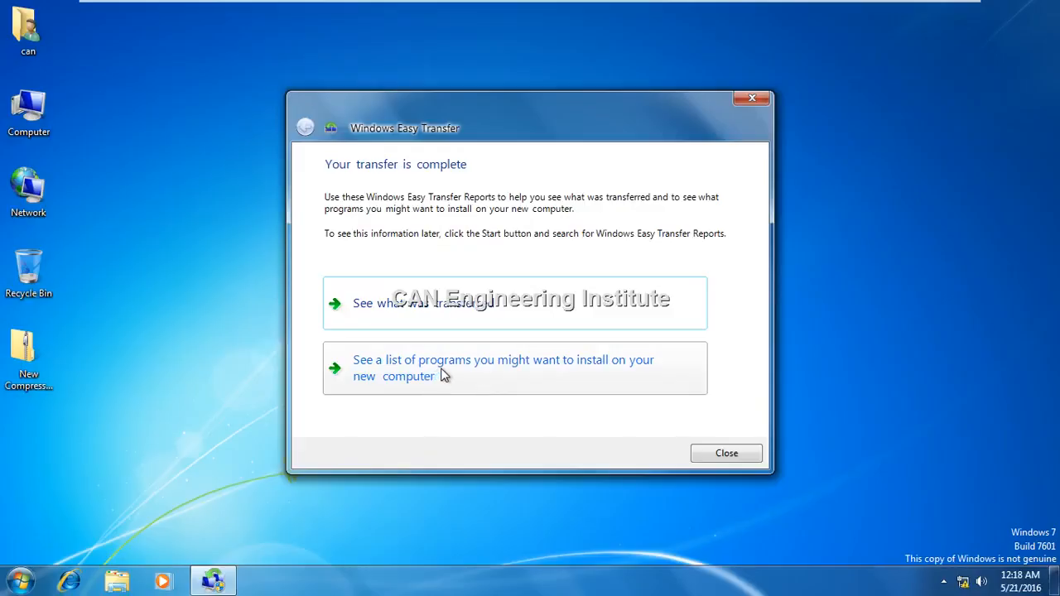
left_click(442, 374)
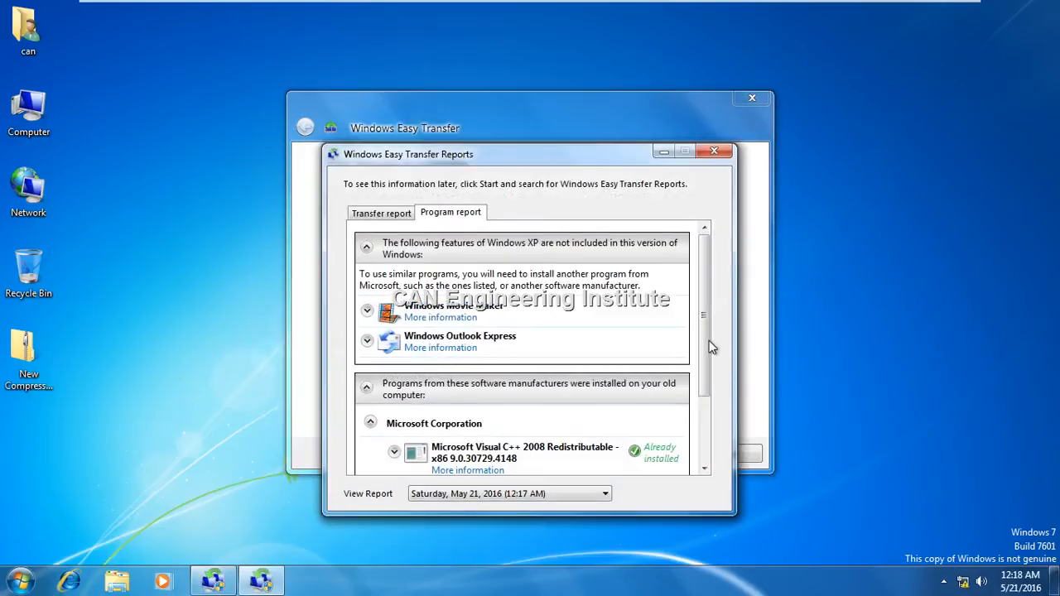
left_click_drag(709, 346, 707, 417)
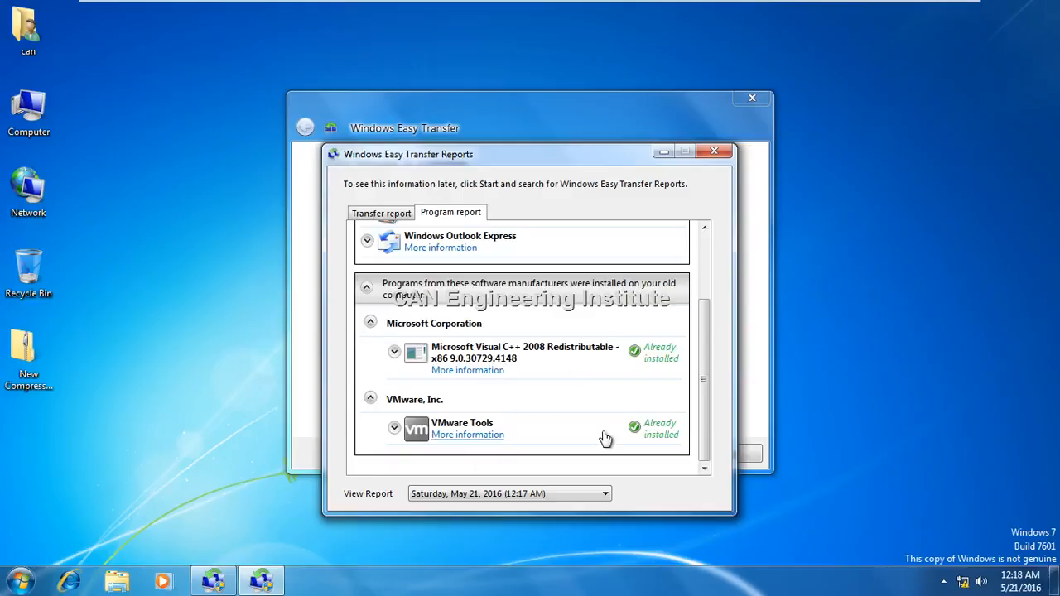
left_click_drag(708, 436, 698, 374)
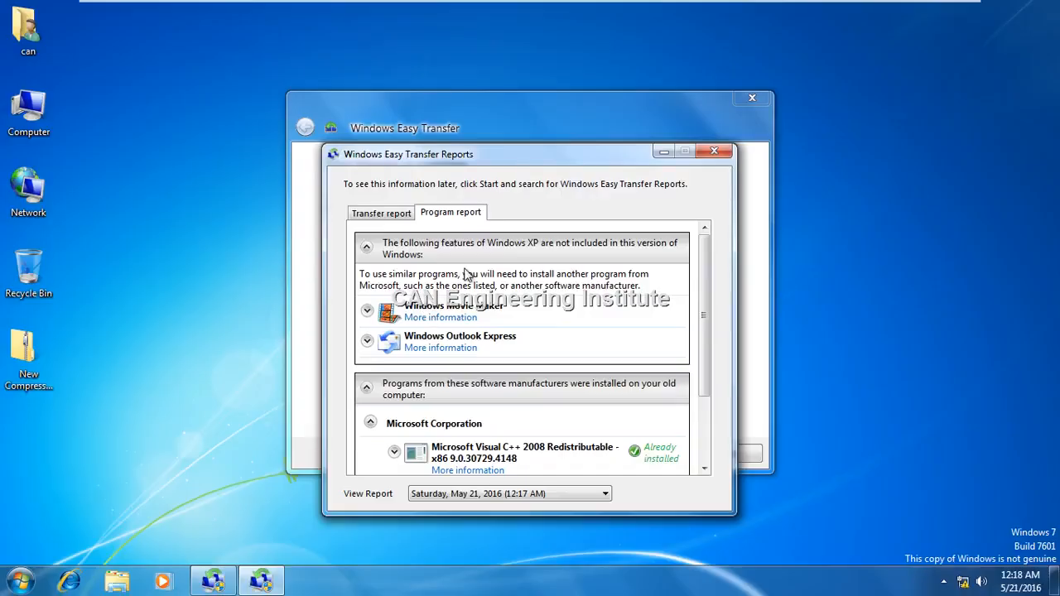
left_click(717, 155)
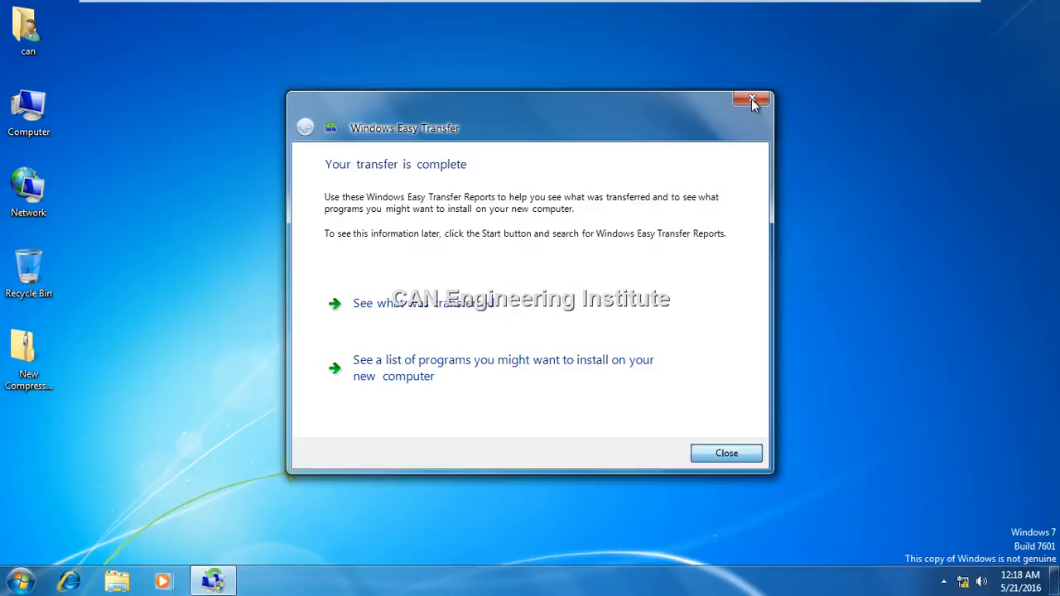
Close Windows Easy Transfer and postpone the computer restart
left_click(739, 451)
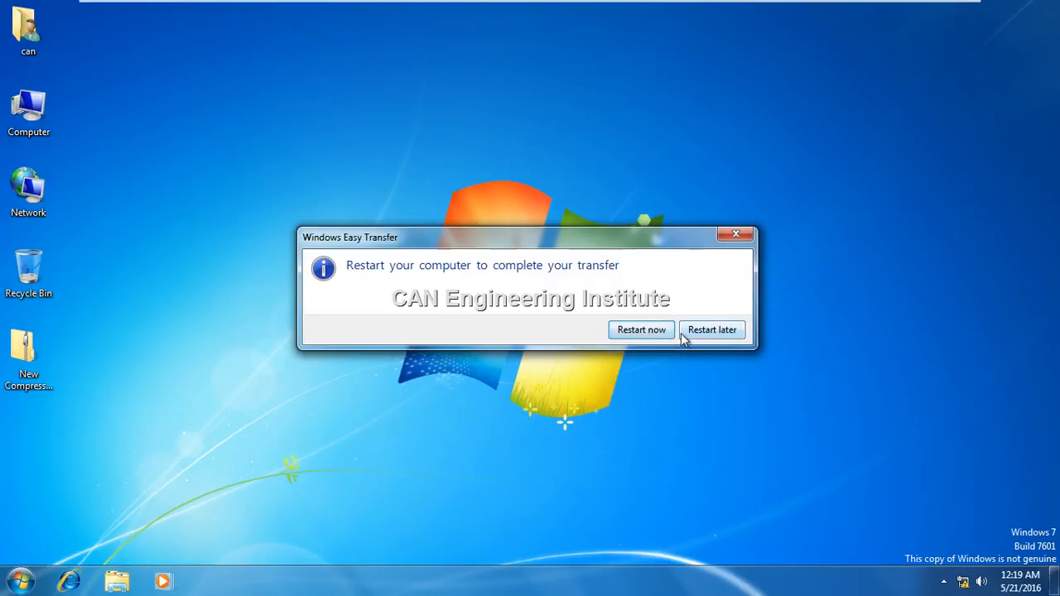
left_click(696, 332)
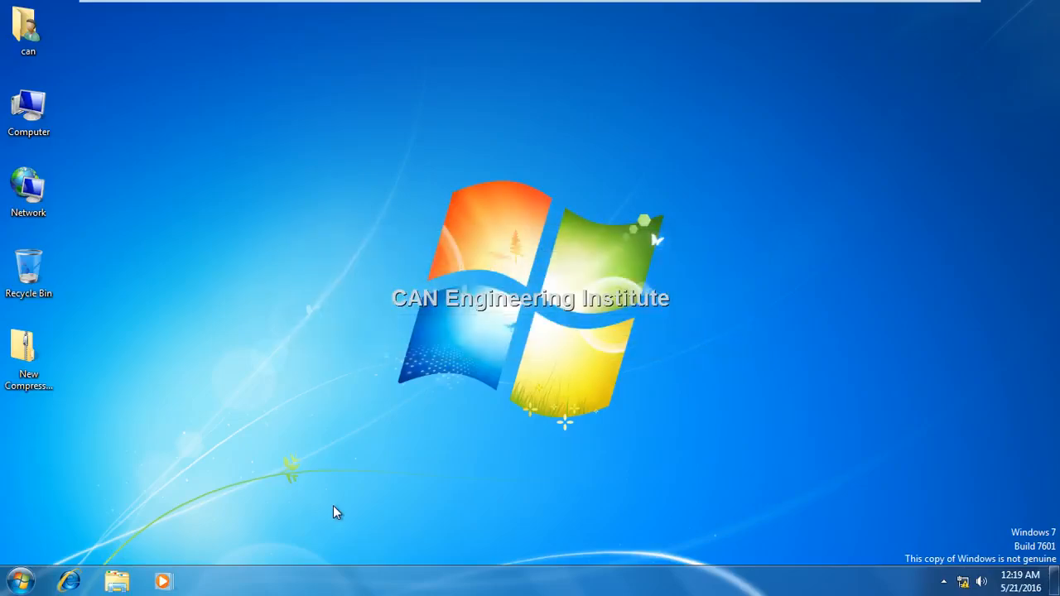
Log off the current Windows 7 account and minimize the virtual machine window to show the host desktop
key("super")
left_click(270, 541)
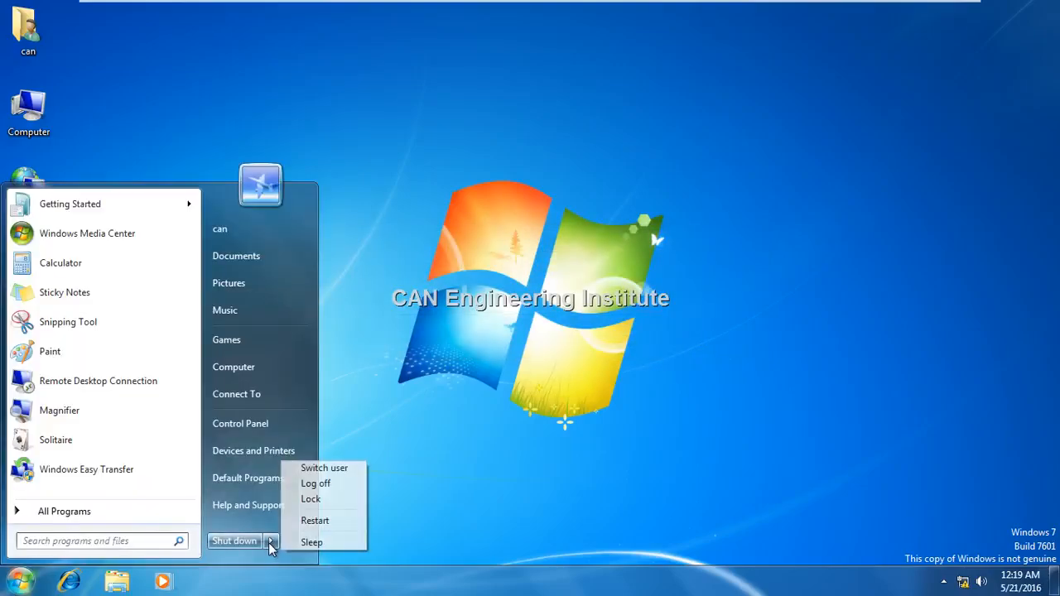
left_click(316, 485)
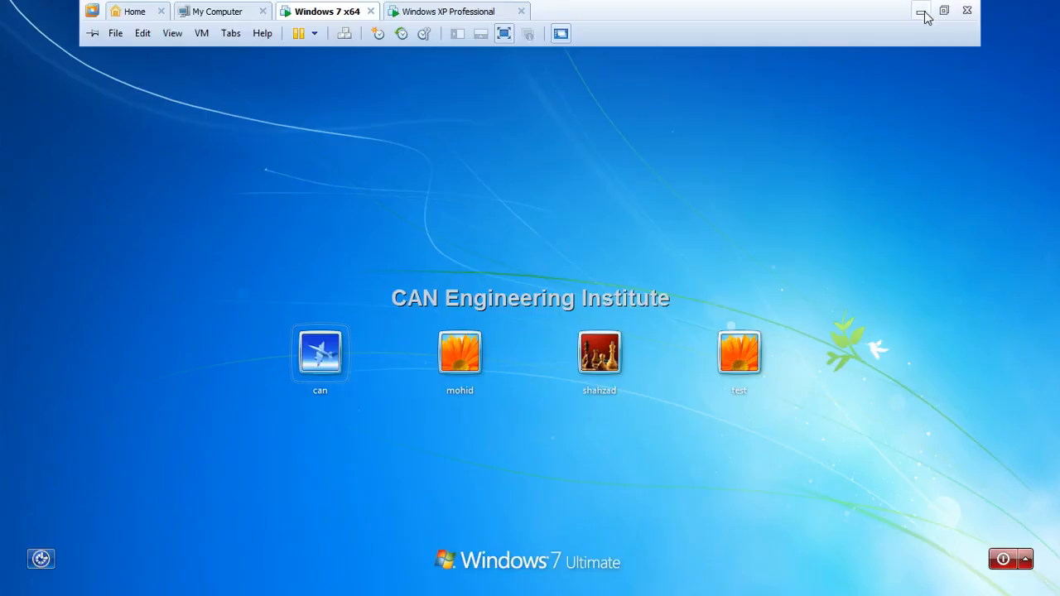
left_click(921, 13)
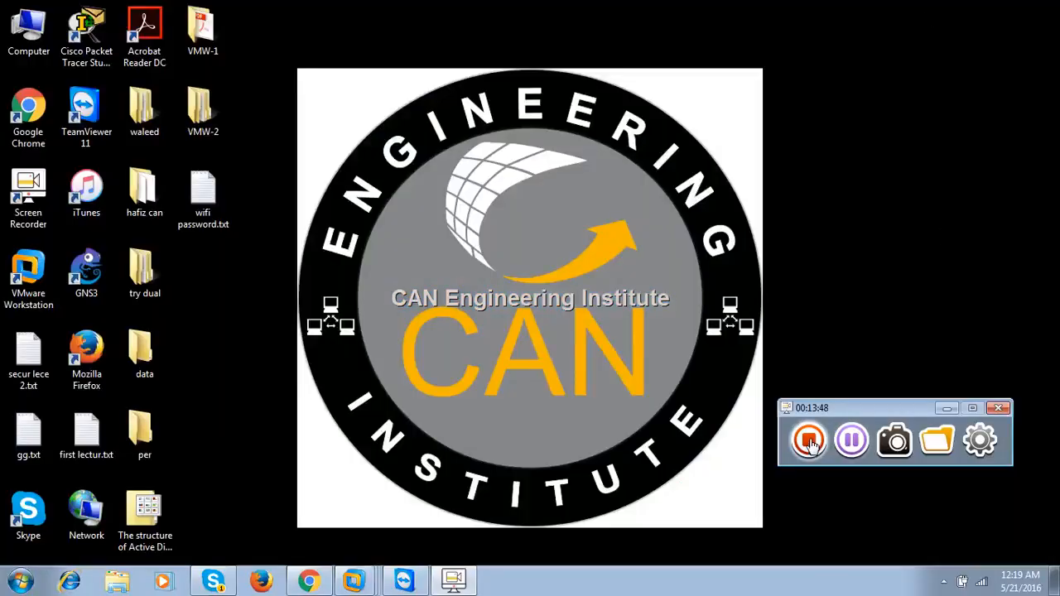